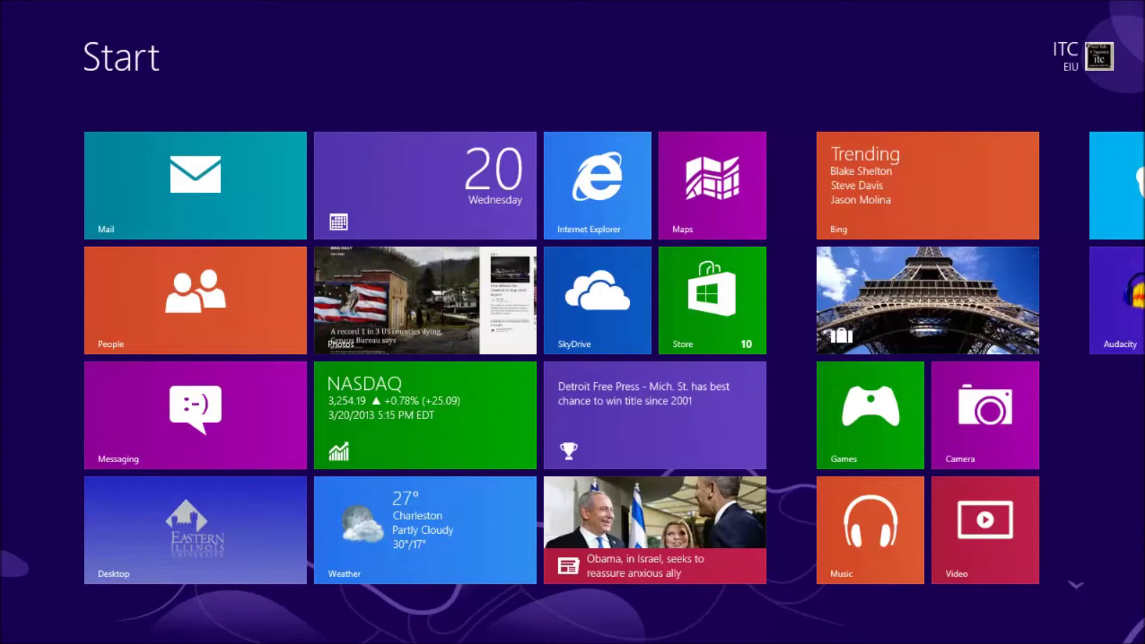
- Leave the Start screen for the desktop and bring up the touch keyboard's handwriting panel
{"action": "left_click", "coordinate": [195, 529]}
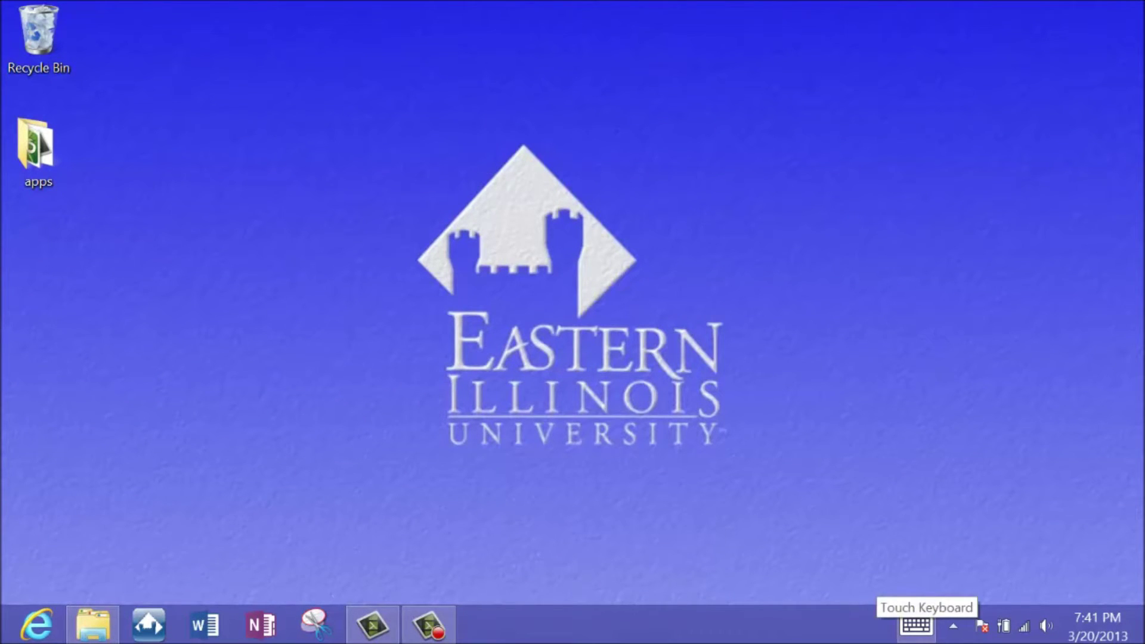
{"action": "left_click", "coordinate": [916, 626]}
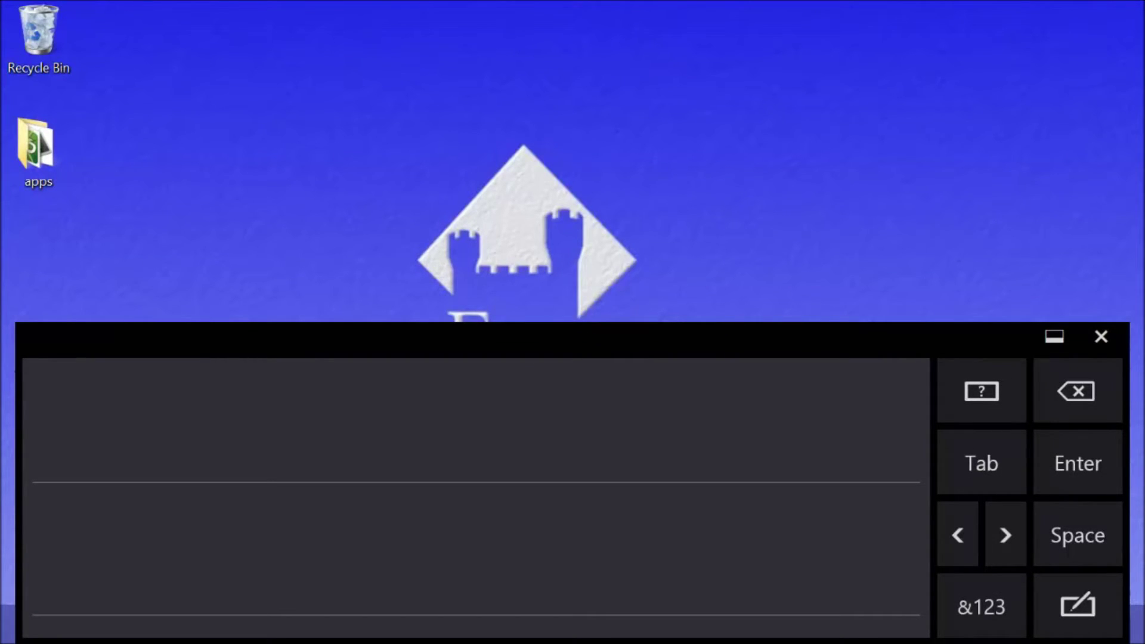
- Switch to the standard keyboard, toggle uppercase on and off, and view the &123 symbols layout
{"action": "left_click", "coordinate": [1077, 606]}
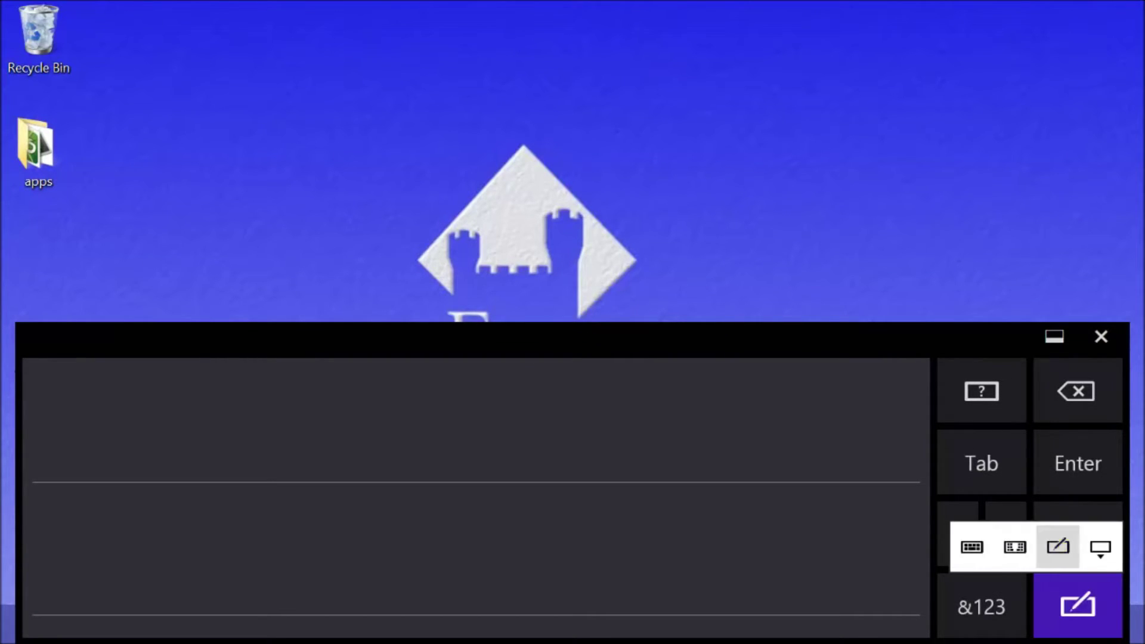
{"action": "left_click", "coordinate": [972, 547]}
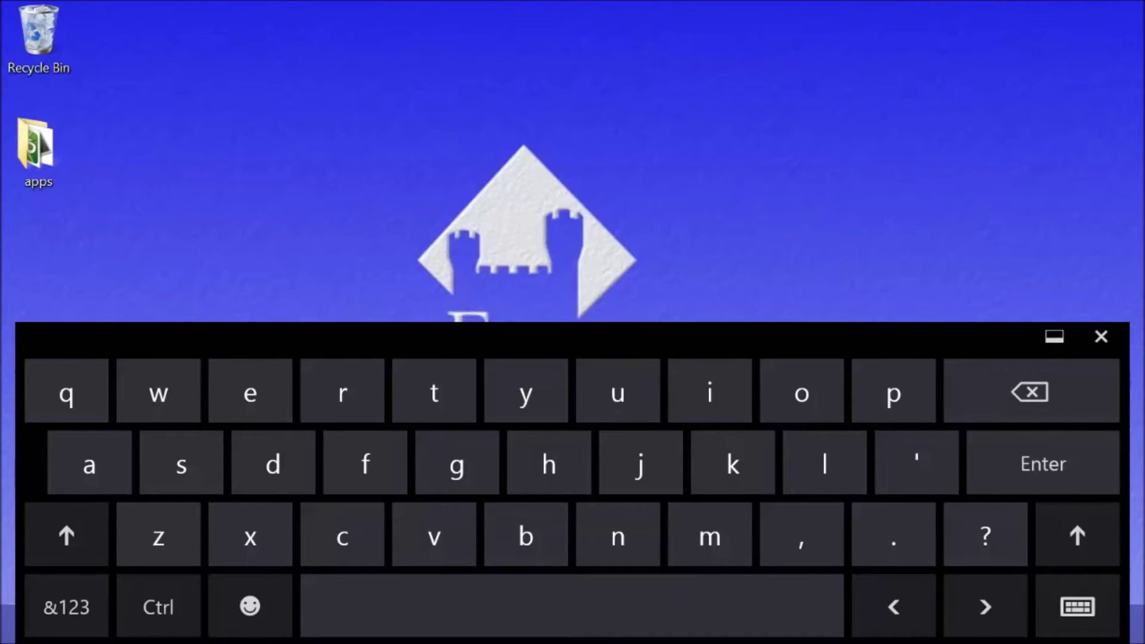
{"action": "left_click", "coordinate": [1076, 534]}
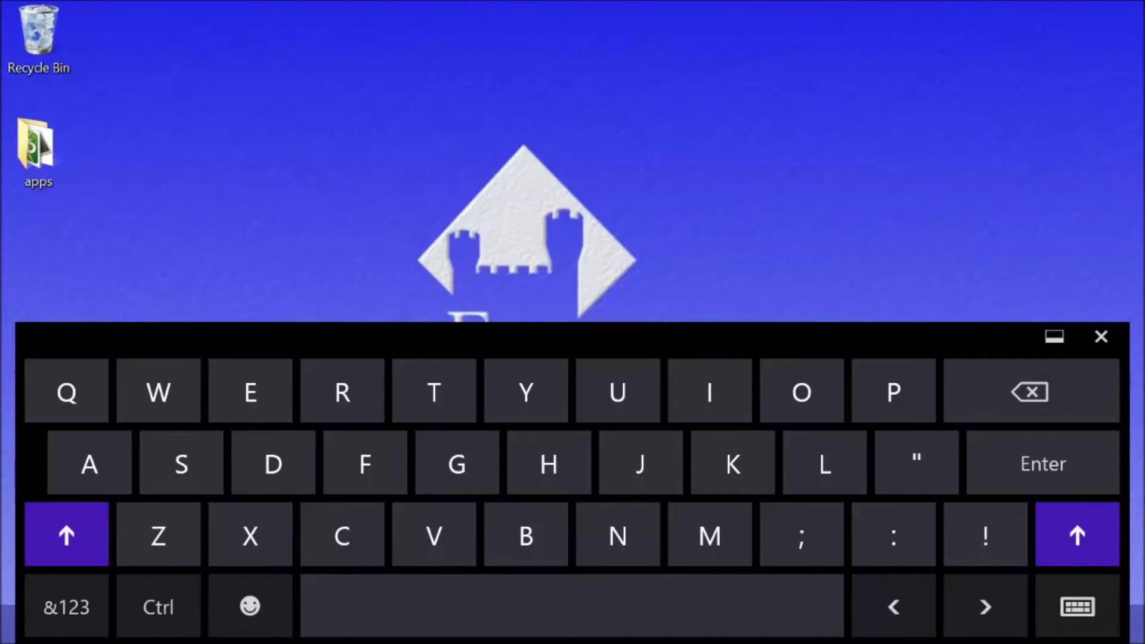
{"action": "left_click", "coordinate": [1077, 534]}
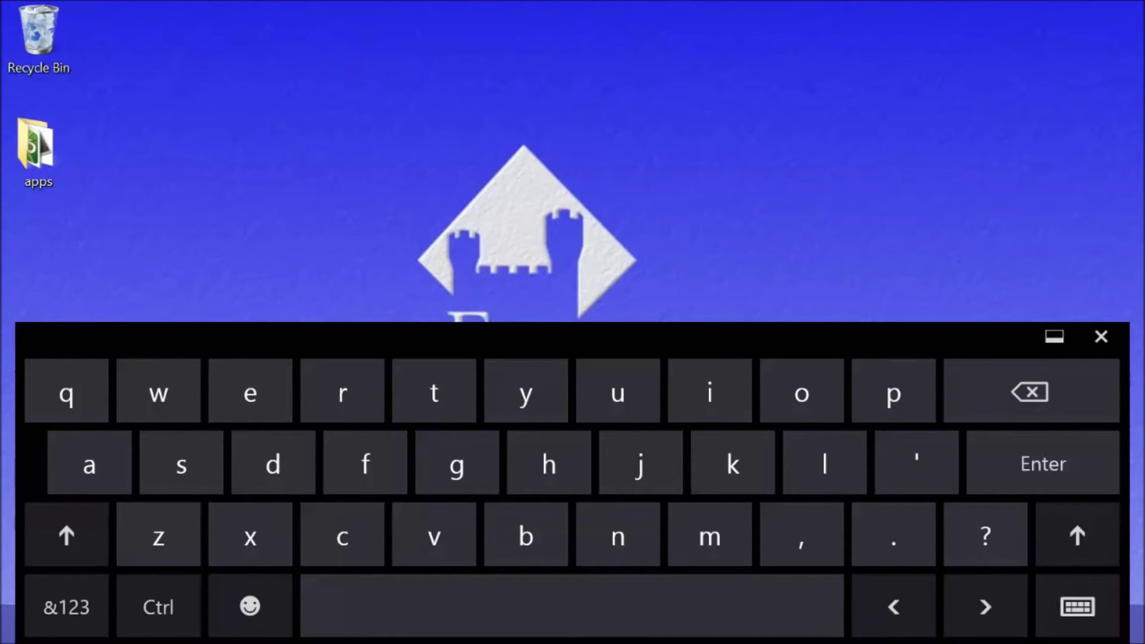
{"action": "left_click", "coordinate": [66, 606]}
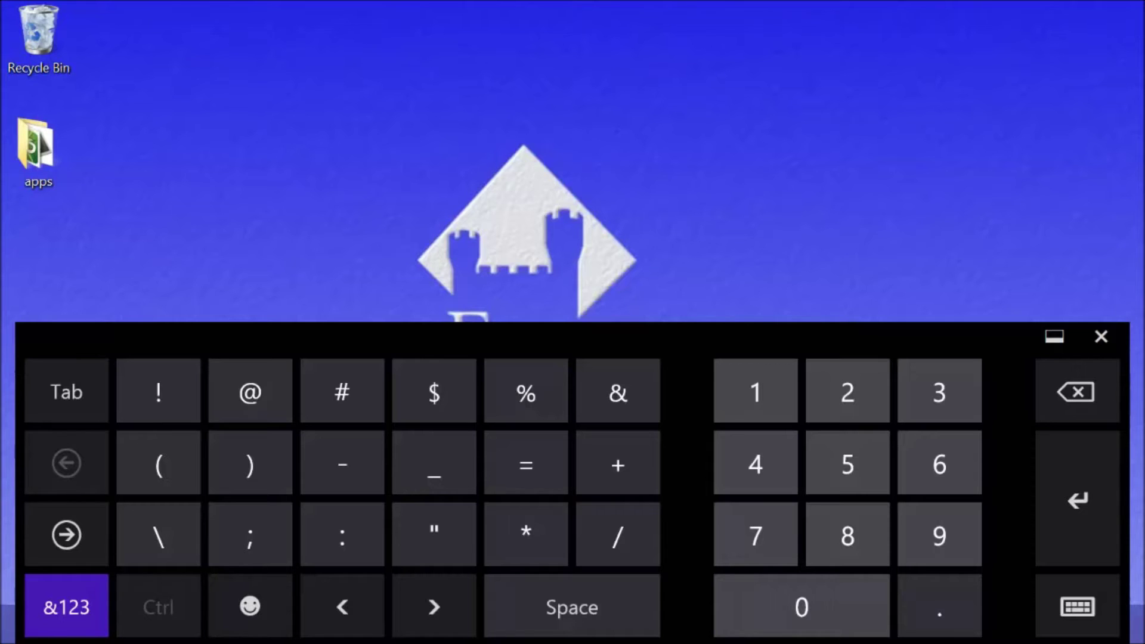
{"action": "left_click", "coordinate": [66, 607]}
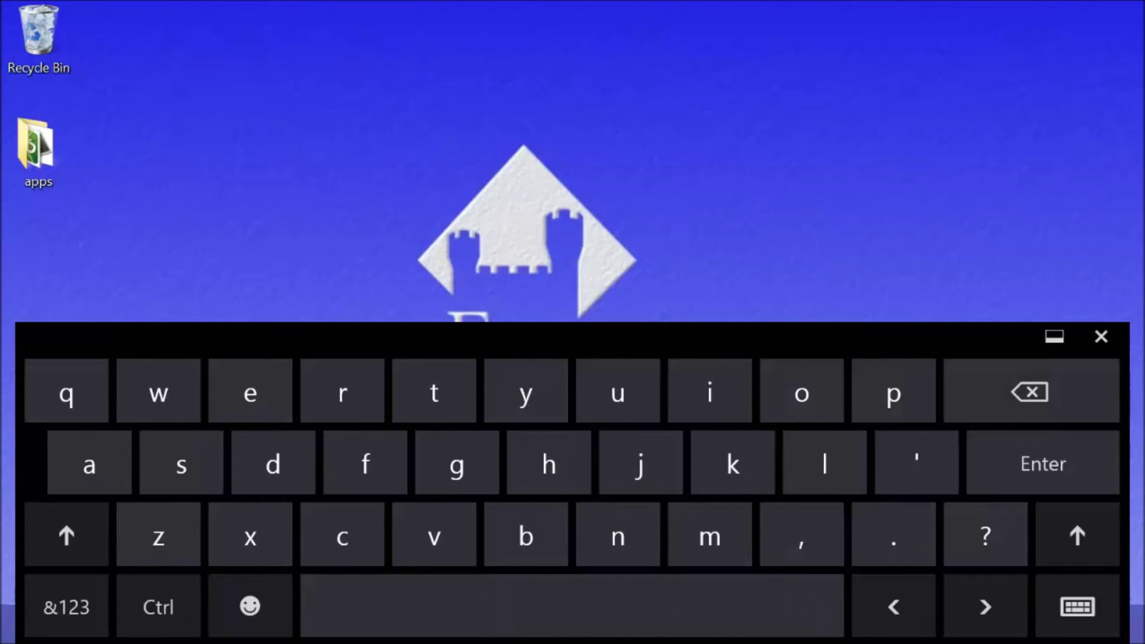
- Try the split thumb keyboard, then the handwriting panel, then close the touch keyboard
{"action": "left_click", "coordinate": [1077, 607]}
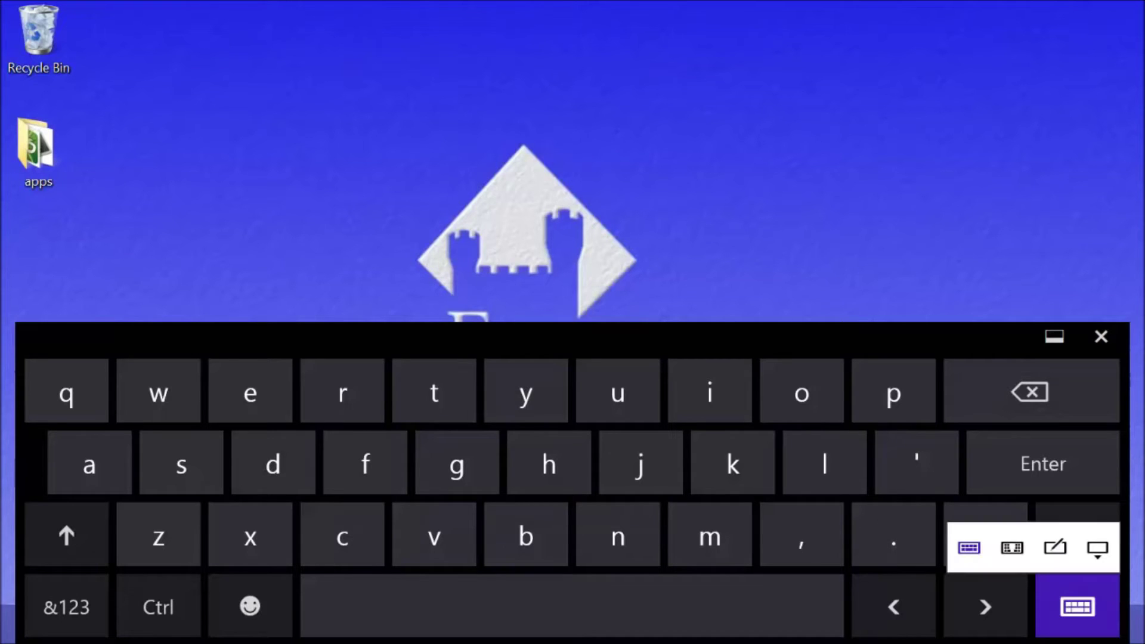
{"action": "left_click", "coordinate": [1012, 548]}
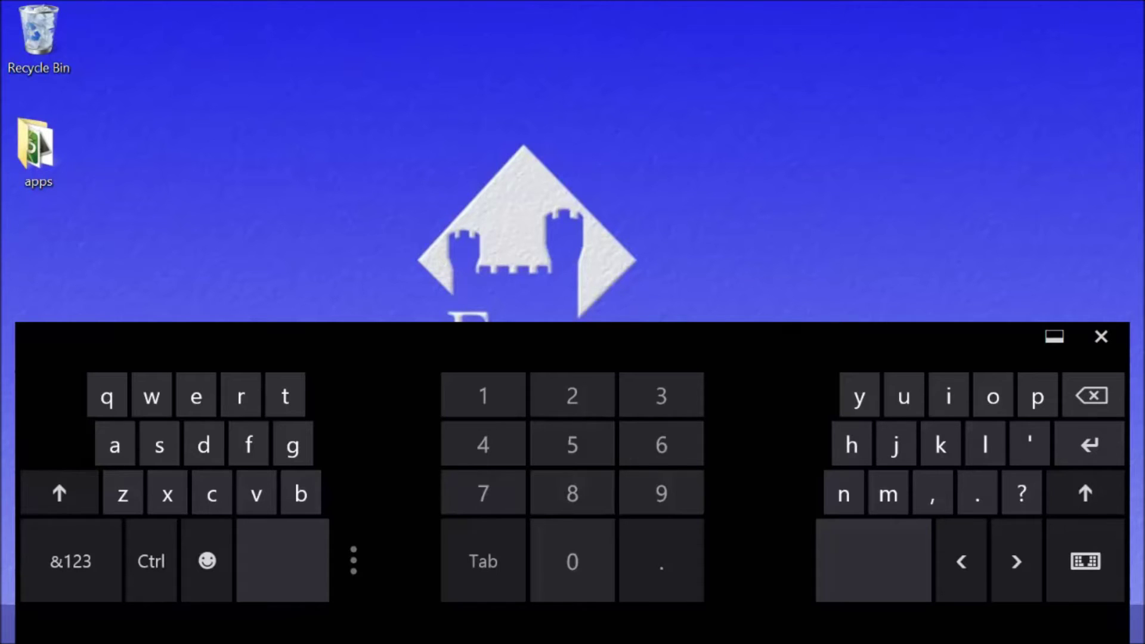
{"action": "left_click", "coordinate": [1084, 561]}
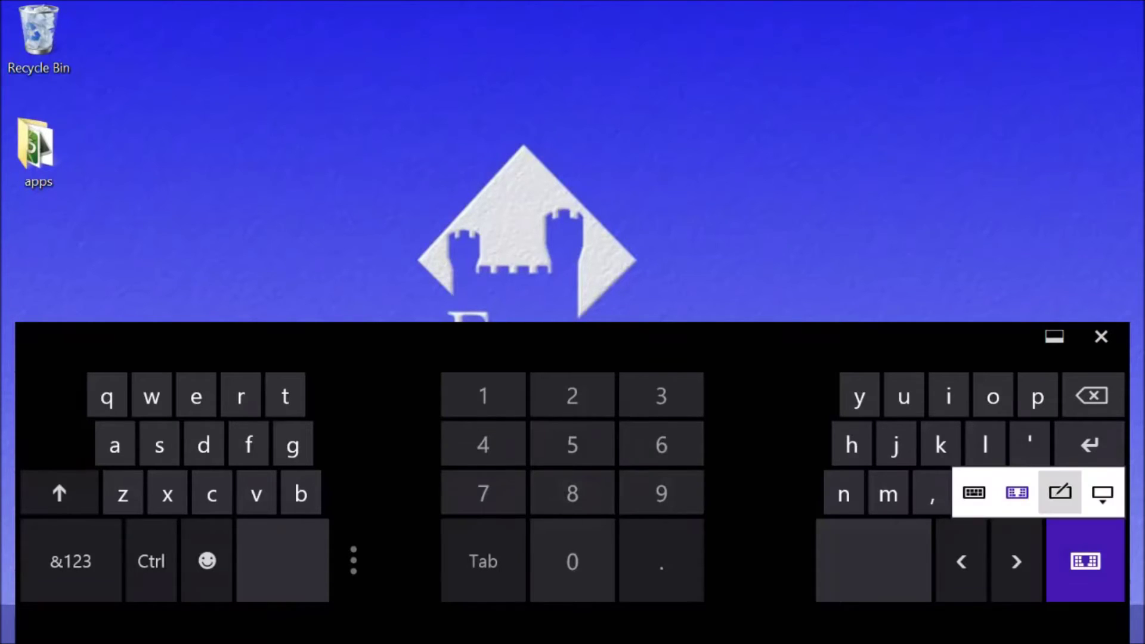
{"action": "left_click", "coordinate": [1059, 492]}
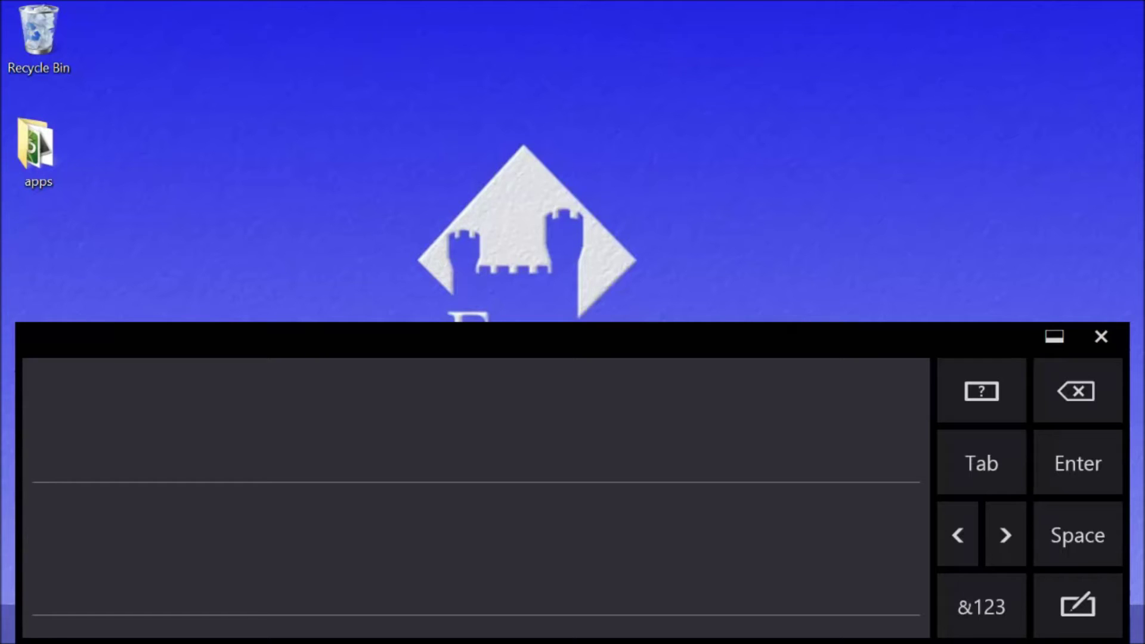
{"action": "left_click", "coordinate": [1101, 336]}
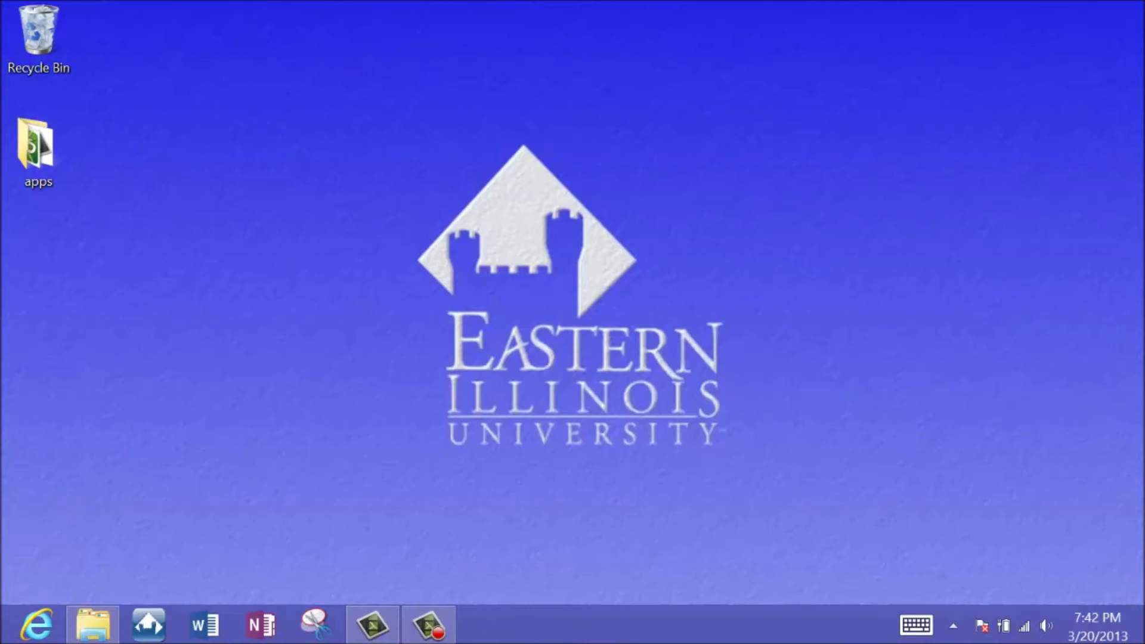
- Launch Word, start a blank document at font size 20, and tap the page for the keyboard
{"action": "left_click", "coordinate": [204, 625]}
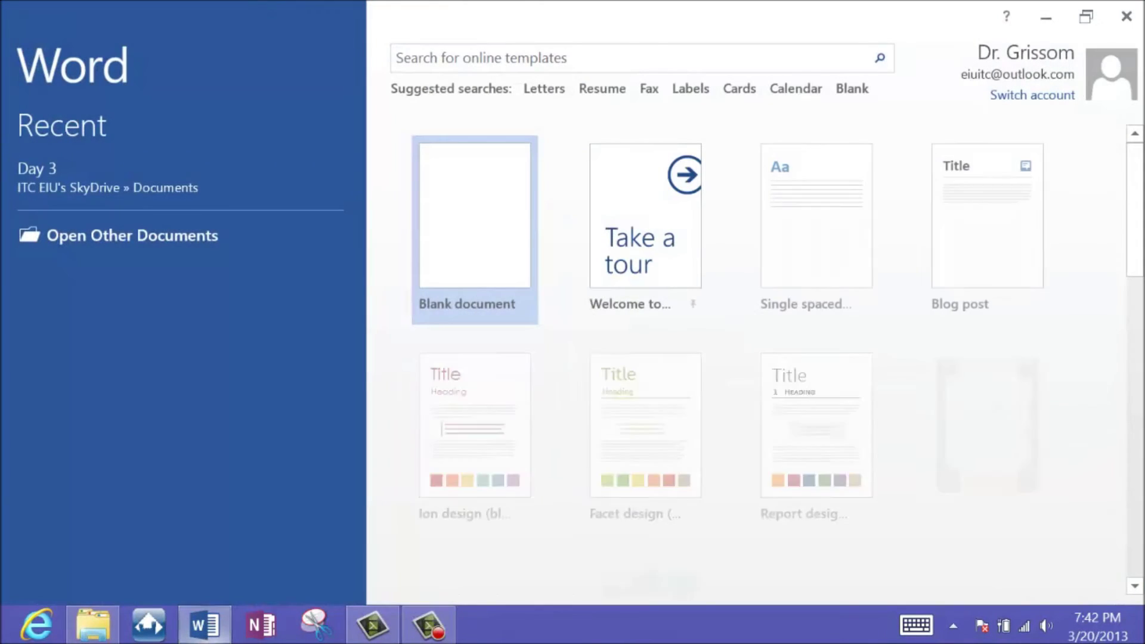
{"action": "left_click", "coordinate": [495, 238]}
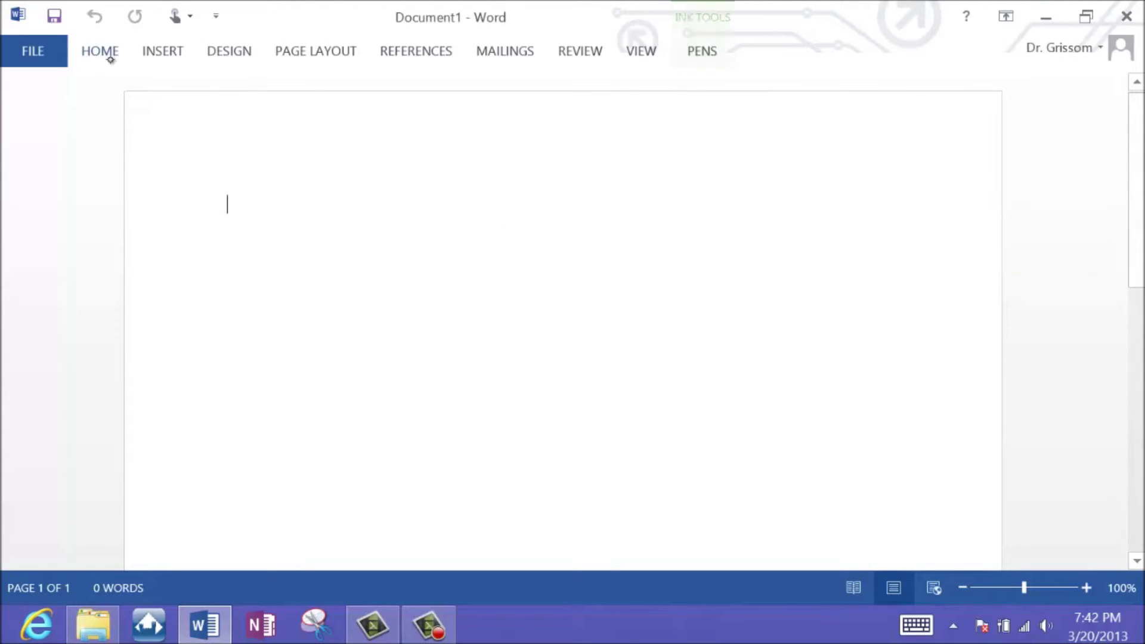
{"action": "left_click", "coordinate": [105, 52]}
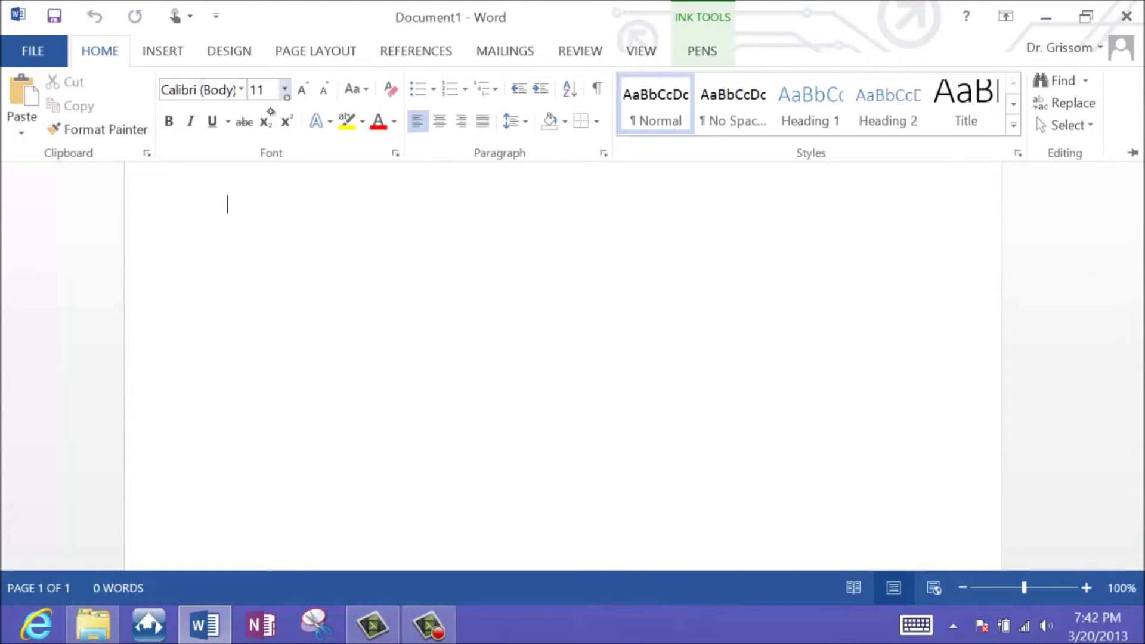
{"action": "left_click", "coordinate": [285, 90]}
{"action": "left_click", "coordinate": [261, 280]}
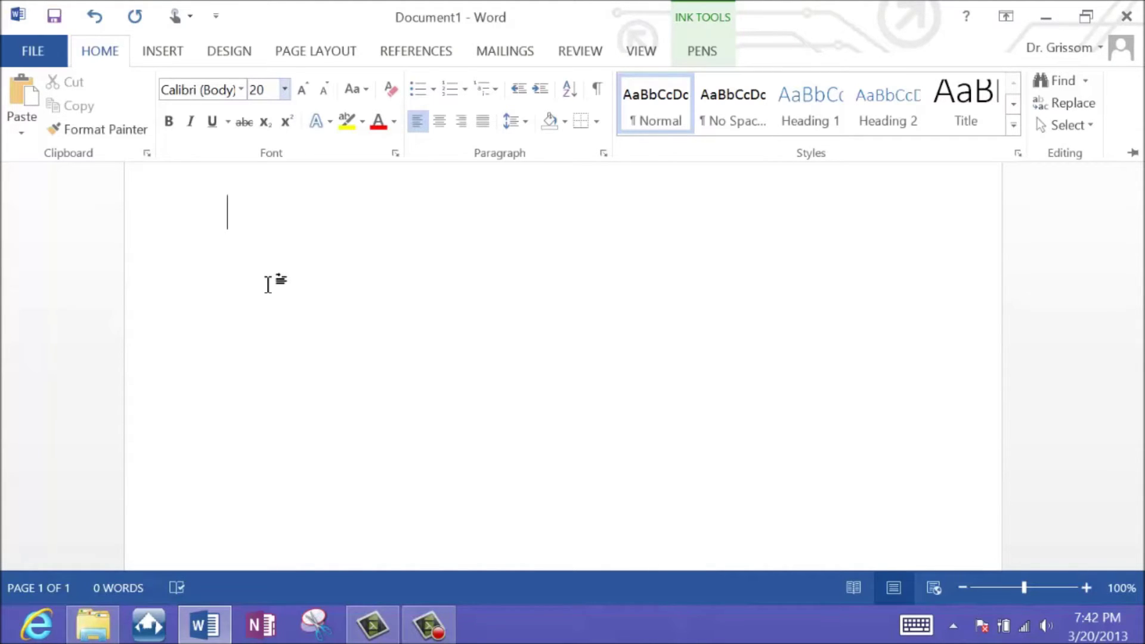
{"action": "left_click", "coordinate": [268, 284]}
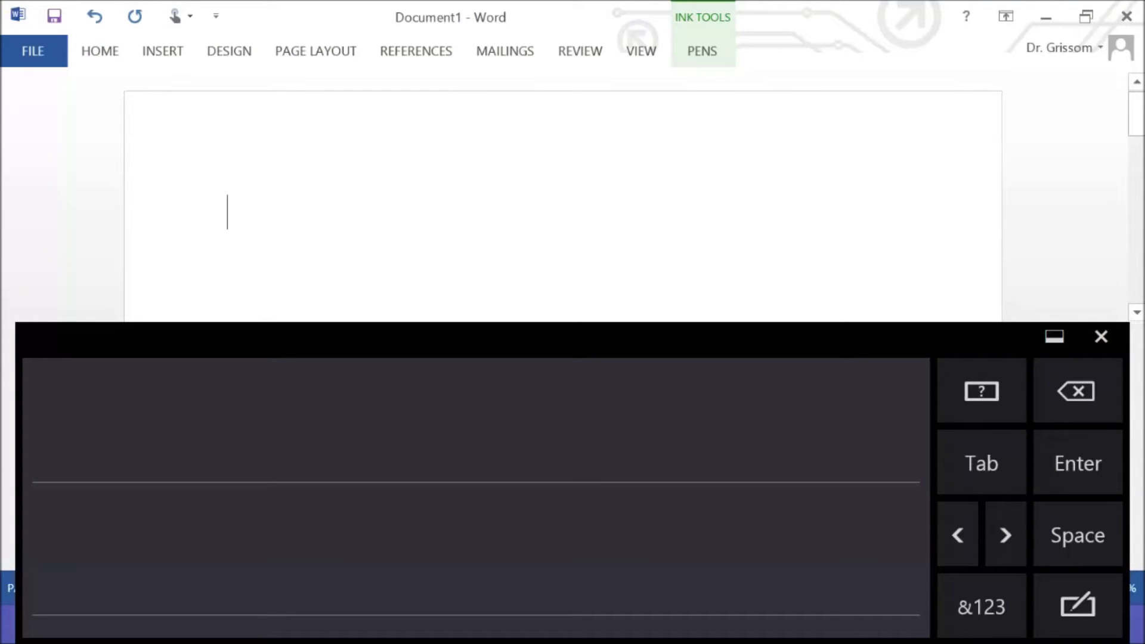
- On the standard keyboard, type 'This is a test' with a capital T, then backspace it away
{"action": "left_click", "coordinate": [1077, 605]}
{"action": "left_click", "coordinate": [971, 547]}
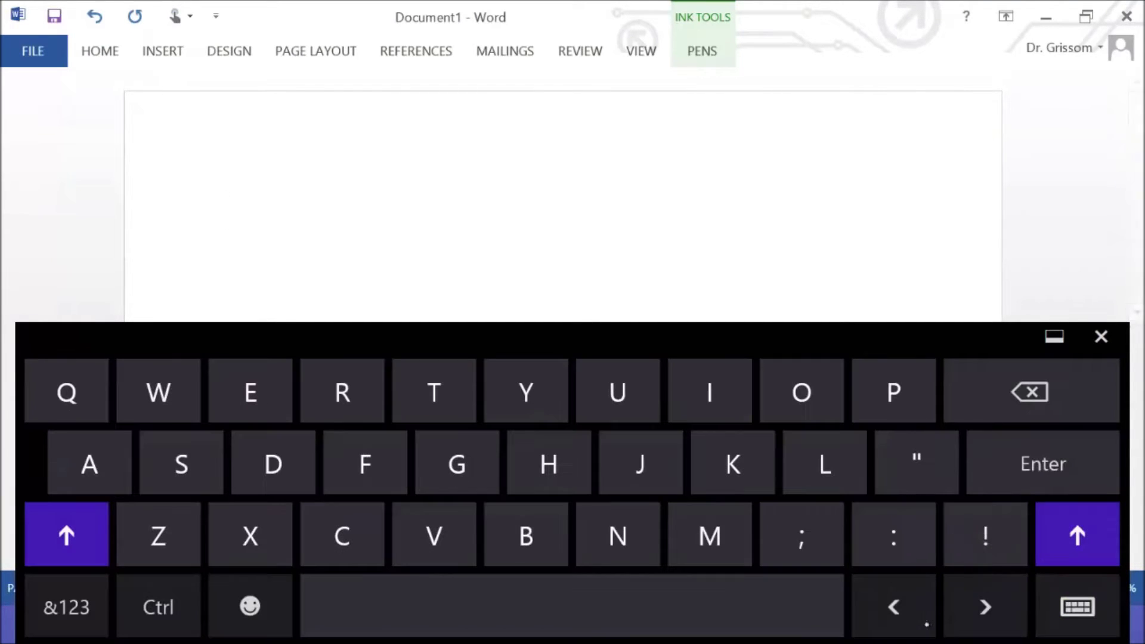
{"action": "left_click", "coordinate": [67, 534]}
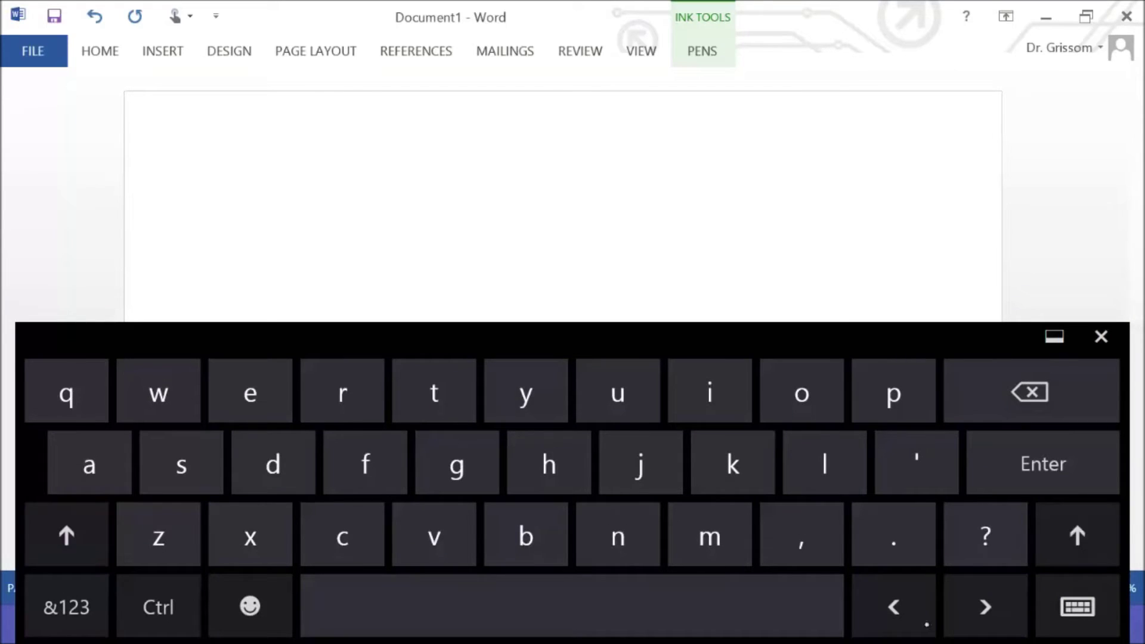
{"action": "left_click", "coordinate": [66, 534]}
{"action": "type", "text": "This is "}
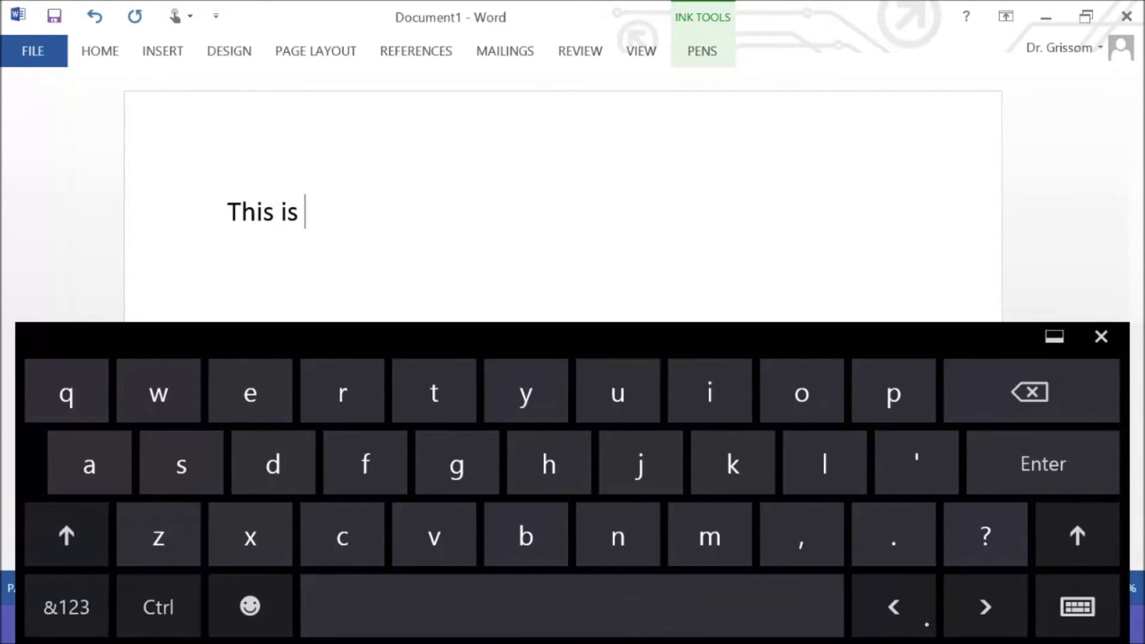
{"action": "type", "text": "a test"}
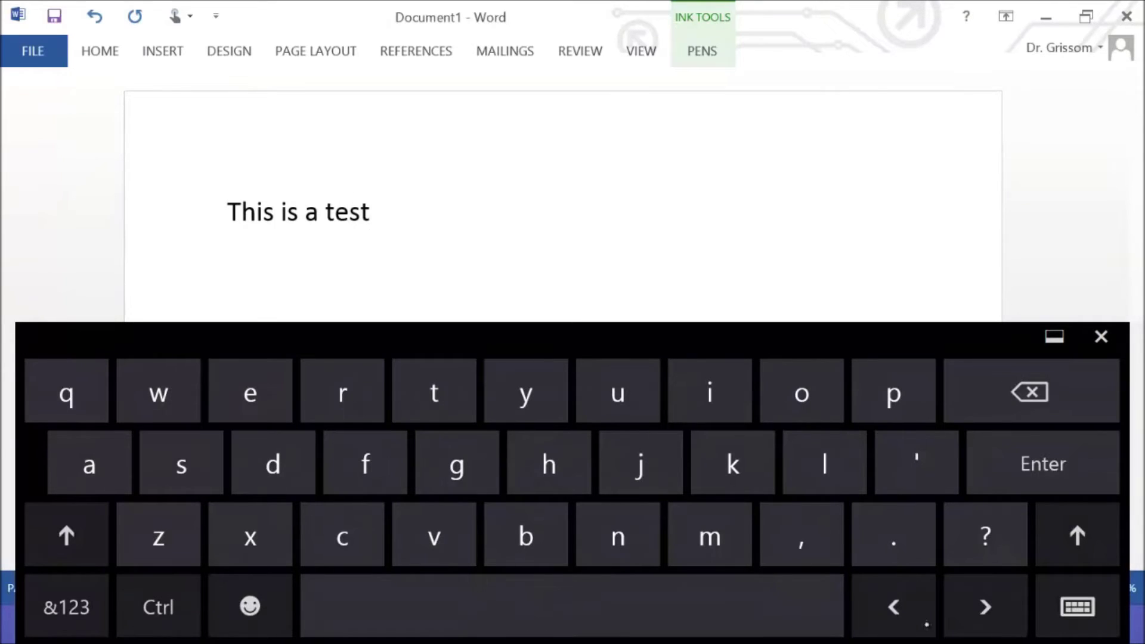
{"action": "key", "text": "BackSpace"}
{"action": "key", "text": "BackSpace"}
{"action": "key", "text": "BackSpace"}
{"action": "key", "text": "BackSpace"}
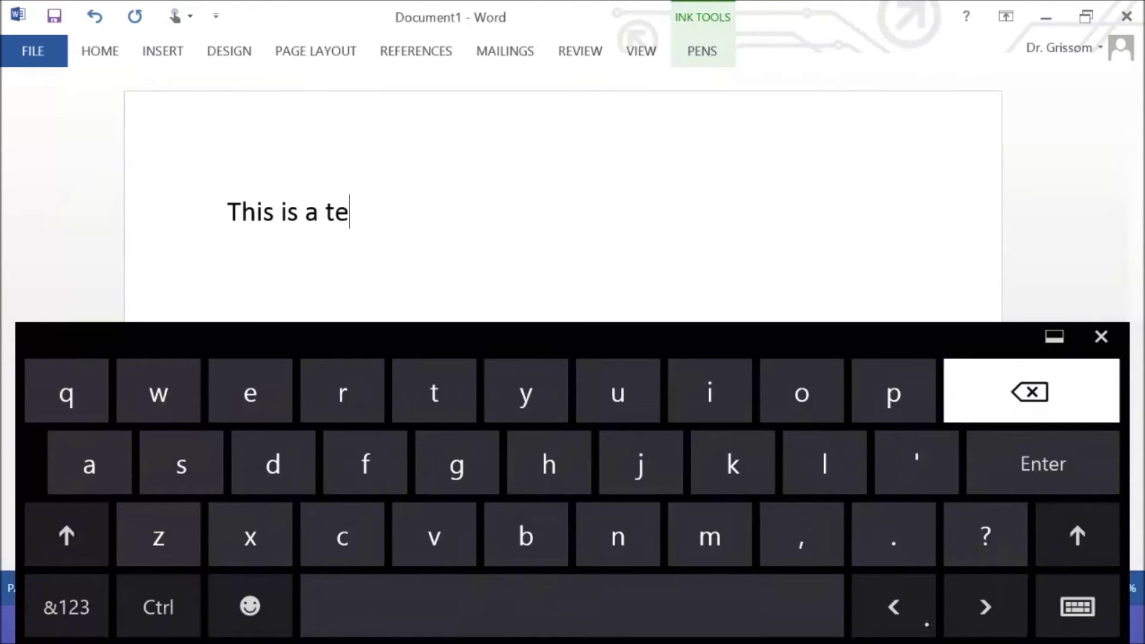
{"action": "key", "text": "BackSpace"}
{"action": "key", "text": "BackSpace"}
{"action": "key", "text": "BackSpace"}
{"action": "key", "text": "BackSpace"}
{"action": "key", "text": "BackSpace"}
{"action": "key", "text": "BackSpace"}
{"action": "key", "text": "BackSpace"}
{"action": "key", "text": "BackSpace"}
{"action": "key", "text": "BackSpace"}
{"action": "key", "text": "BackSpace"}
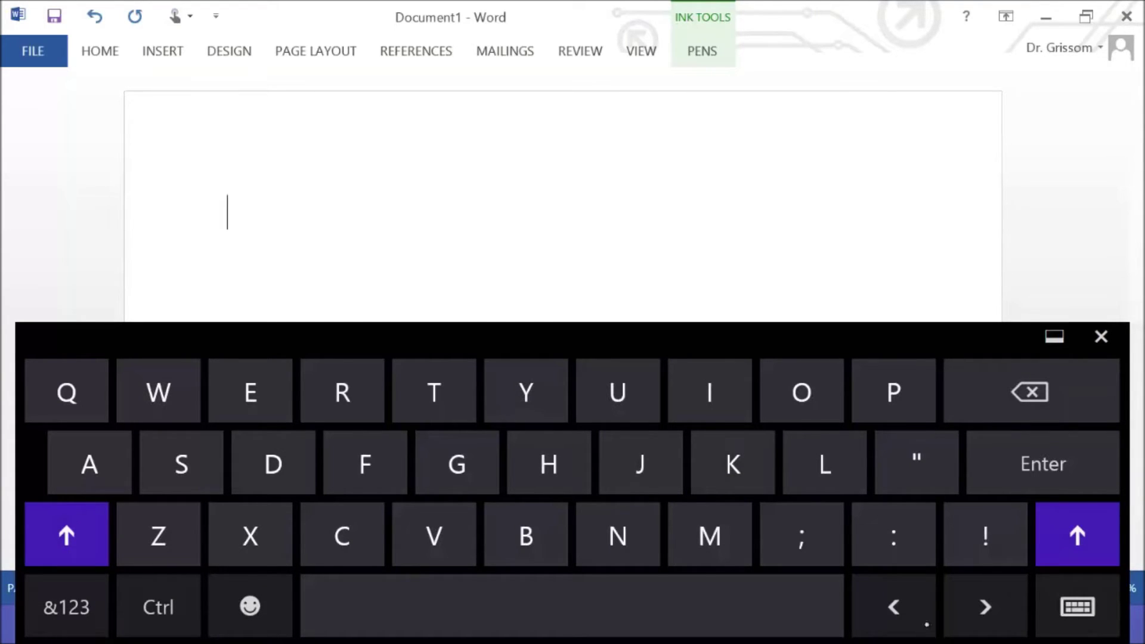
- Handwrite 'This is a test', insert it into the document, and start a new line
{"action": "left_click", "coordinate": [1077, 607]}
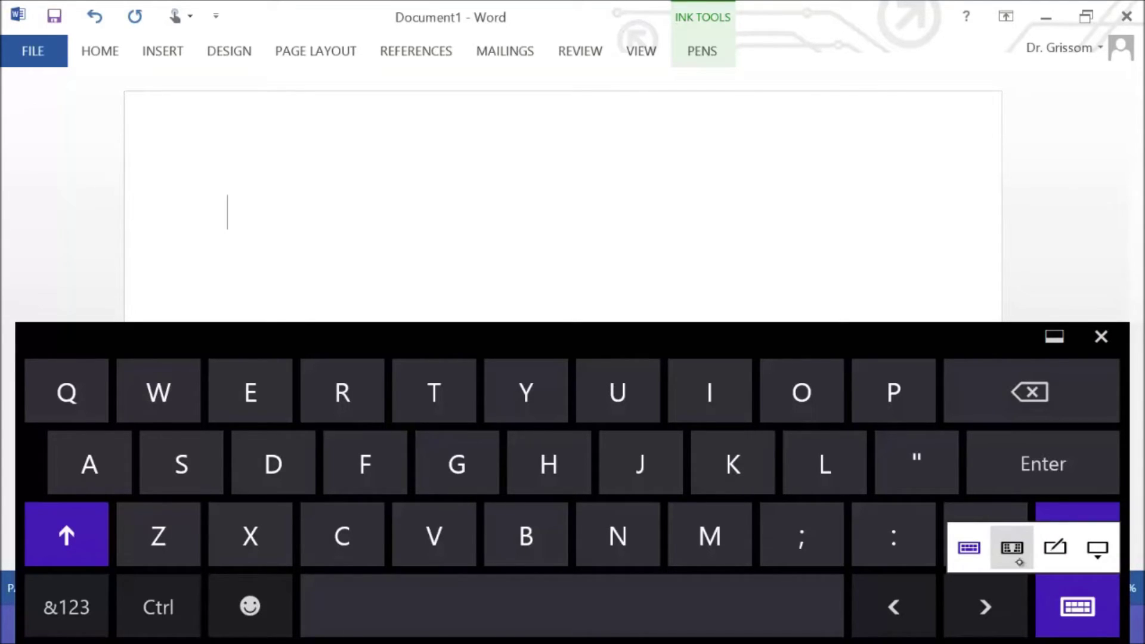
{"action": "left_click", "coordinate": [1056, 552]}
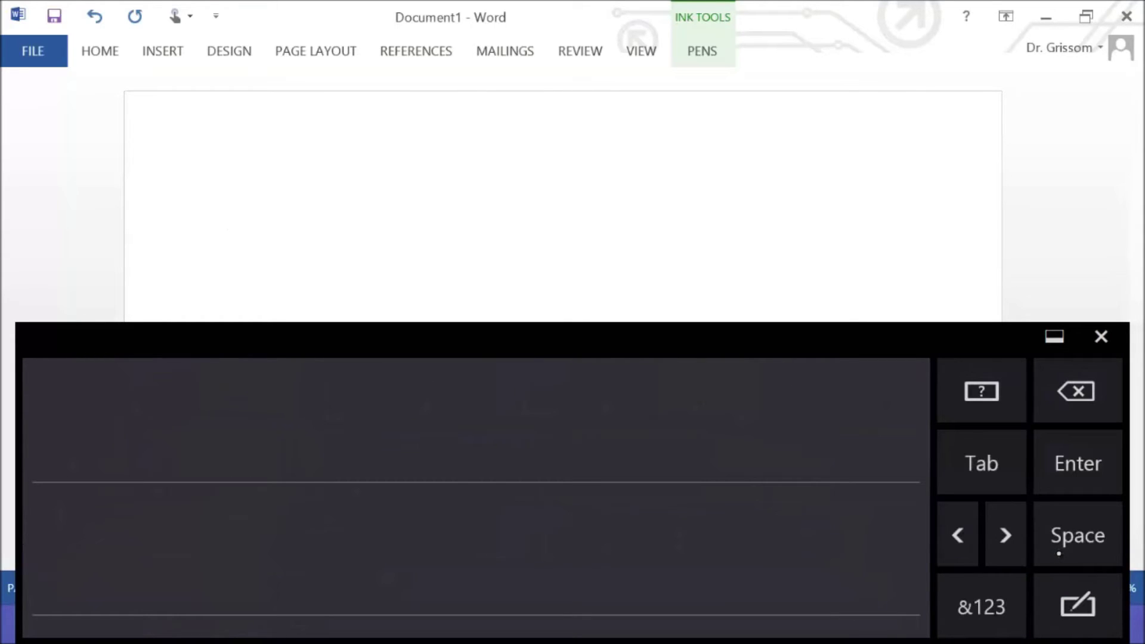
{"action": "left_click_drag", "start_coordinate": [222, 448], "coordinate": [275, 438]}
{"action": "mouse_move", "coordinate": [250, 442]}
{"action": "left_mouse_down"}
{"action": "mouse_move", "coordinate": [239, 484]}
{"action": "mouse_move", "coordinate": [318, 485]}
{"action": "left_mouse_up"}
{"action": "left_click_drag", "start_coordinate": [388, 464], "coordinate": [402, 486]}
{"action": "mouse_move", "coordinate": [491, 467]}
{"action": "left_mouse_down"}
{"action": "mouse_move", "coordinate": [481, 484]}
{"action": "mouse_move", "coordinate": [502, 485]}
{"action": "left_mouse_up"}
{"action": "left_click_drag", "start_coordinate": [571, 448], "coordinate": [560, 487]}
{"action": "left_click_drag", "start_coordinate": [545, 472], "coordinate": [581, 467]}
{"action": "mouse_move", "coordinate": [584, 477]}
{"action": "left_mouse_down"}
{"action": "mouse_move", "coordinate": [614, 466]}
{"action": "mouse_move", "coordinate": [623, 480]}
{"action": "left_mouse_up"}
{"action": "mouse_move", "coordinate": [633, 453]}
{"action": "left_mouse_down"}
{"action": "mouse_move", "coordinate": [631, 480]}
{"action": "mouse_move", "coordinate": [652, 460]}
{"action": "left_mouse_up"}
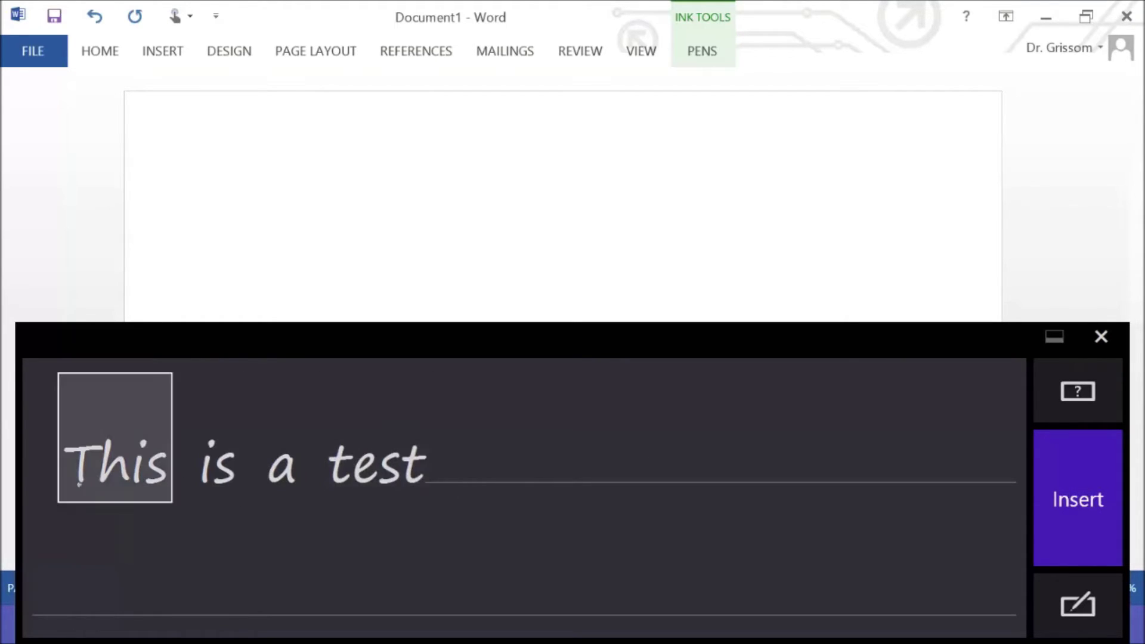
{"action": "left_click", "coordinate": [1077, 498]}
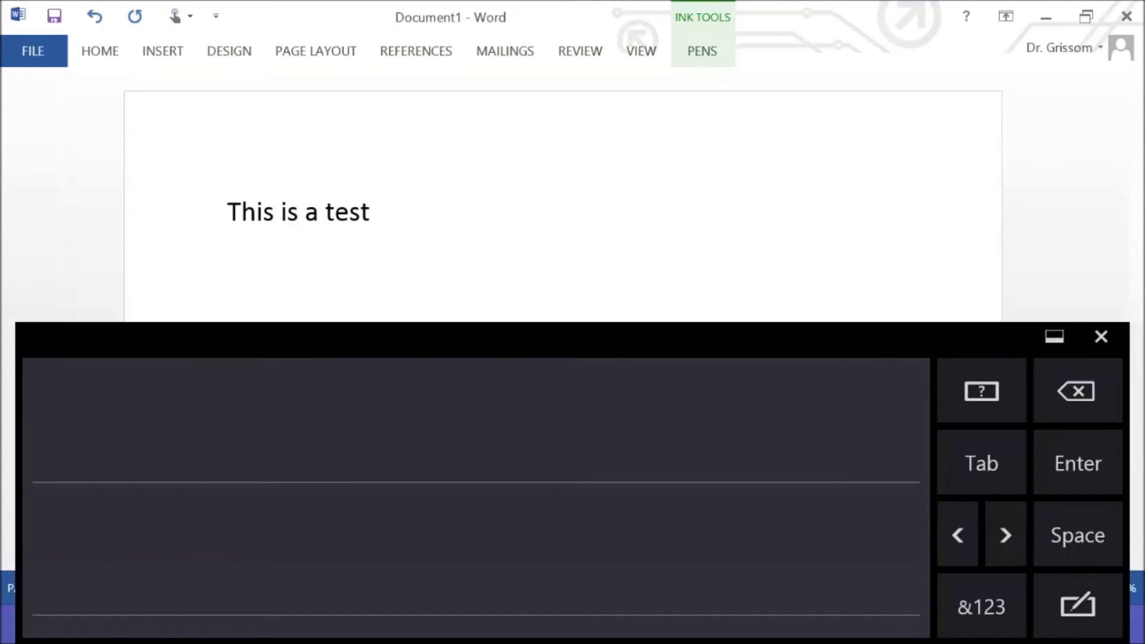
{"action": "key", "text": "Return"}
- Discard the misrecognised word 'testing', rewrite 'Test', then scratch it out
{"action": "mouse_move", "coordinate": [349, 438]}
{"action": "left_mouse_down"}
{"action": "mouse_move", "coordinate": [334, 488]}
{"action": "mouse_move", "coordinate": [362, 458]}
{"action": "left_mouse_up"}
{"action": "mouse_move", "coordinate": [372, 471]}
{"action": "left_mouse_down"}
{"action": "mouse_move", "coordinate": [384, 462]}
{"action": "mouse_move", "coordinate": [392, 478]}
{"action": "left_mouse_up"}
{"action": "left_click_drag", "start_coordinate": [429, 464], "coordinate": [412, 480]}
{"action": "left_click_drag", "start_coordinate": [449, 441], "coordinate": [441, 480]}
{"action": "mouse_move", "coordinate": [425, 465]}
{"action": "left_mouse_down"}
{"action": "mouse_move", "coordinate": [460, 461]}
{"action": "mouse_move", "coordinate": [495, 485]}
{"action": "mouse_move", "coordinate": [545, 468]}
{"action": "left_mouse_up"}
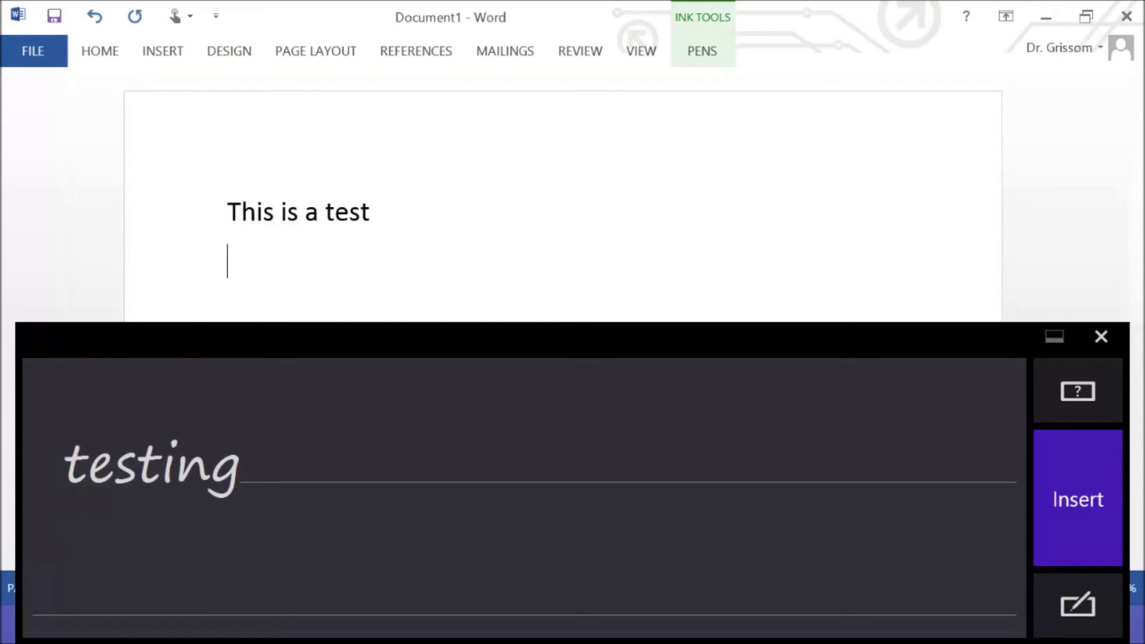
{"action": "left_click", "coordinate": [1078, 498]}
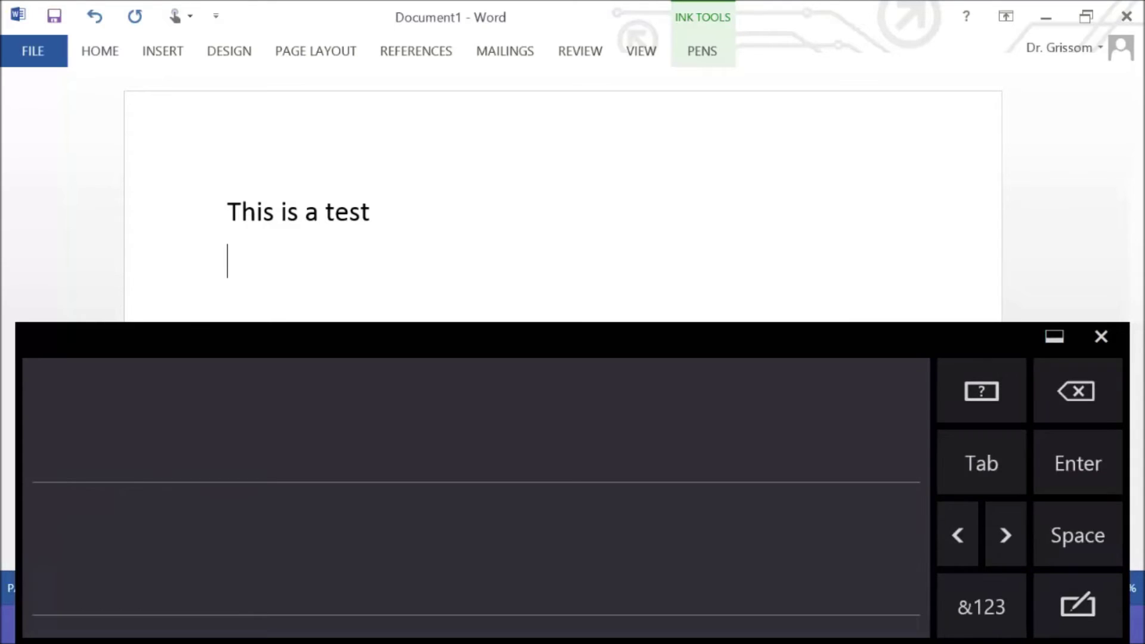
{"action": "left_click_drag", "start_coordinate": [436, 435], "coordinate": [426, 492]}
{"action": "left_click_drag", "start_coordinate": [399, 446], "coordinate": [473, 431]}
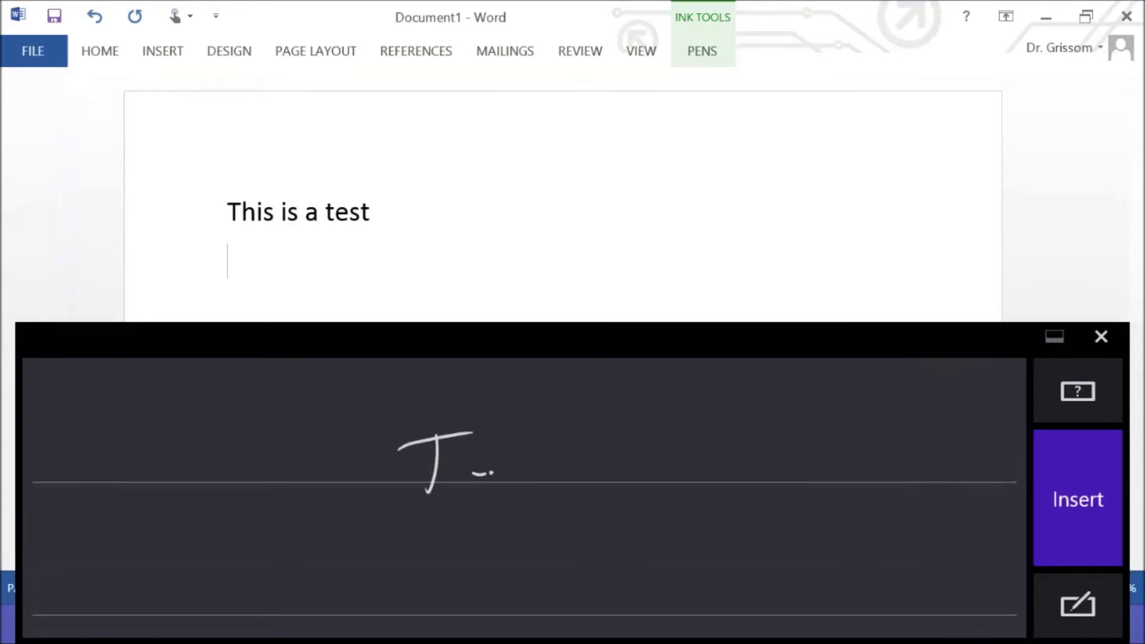
{"action": "left_click_drag", "start_coordinate": [492, 473], "coordinate": [498, 481]}
{"action": "left_click_drag", "start_coordinate": [520, 467], "coordinate": [507, 485]}
{"action": "mouse_move", "coordinate": [546, 444]}
{"action": "left_mouse_down"}
{"action": "mouse_move", "coordinate": [544, 482]}
{"action": "mouse_move", "coordinate": [566, 459]}
{"action": "left_mouse_up"}
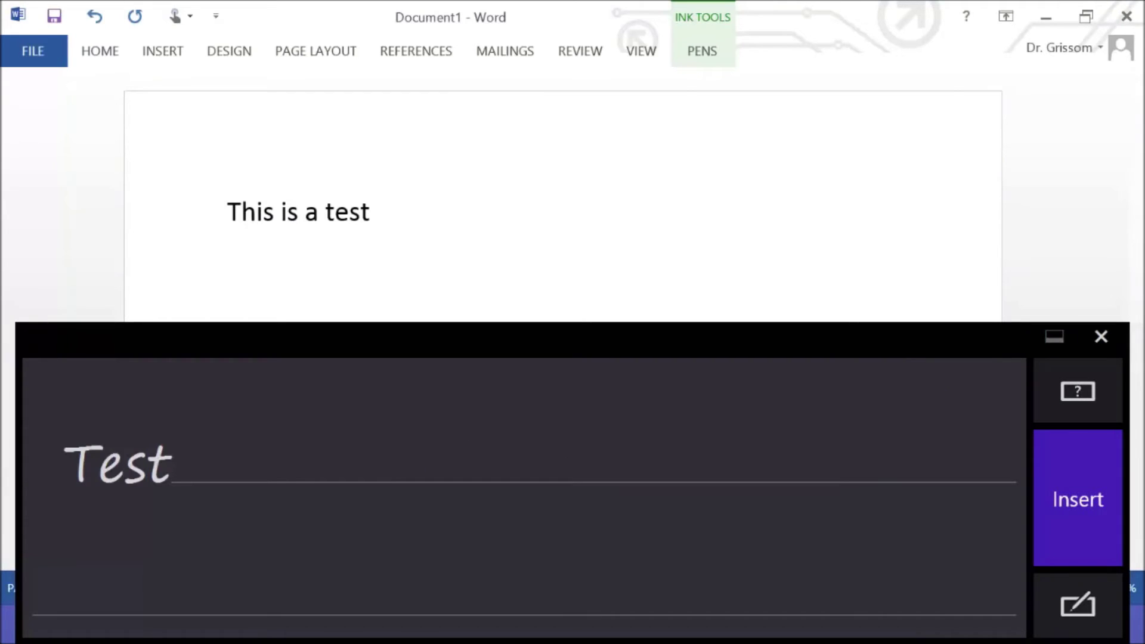
{"action": "left_click_drag", "start_coordinate": [81, 468], "coordinate": [172, 465]}
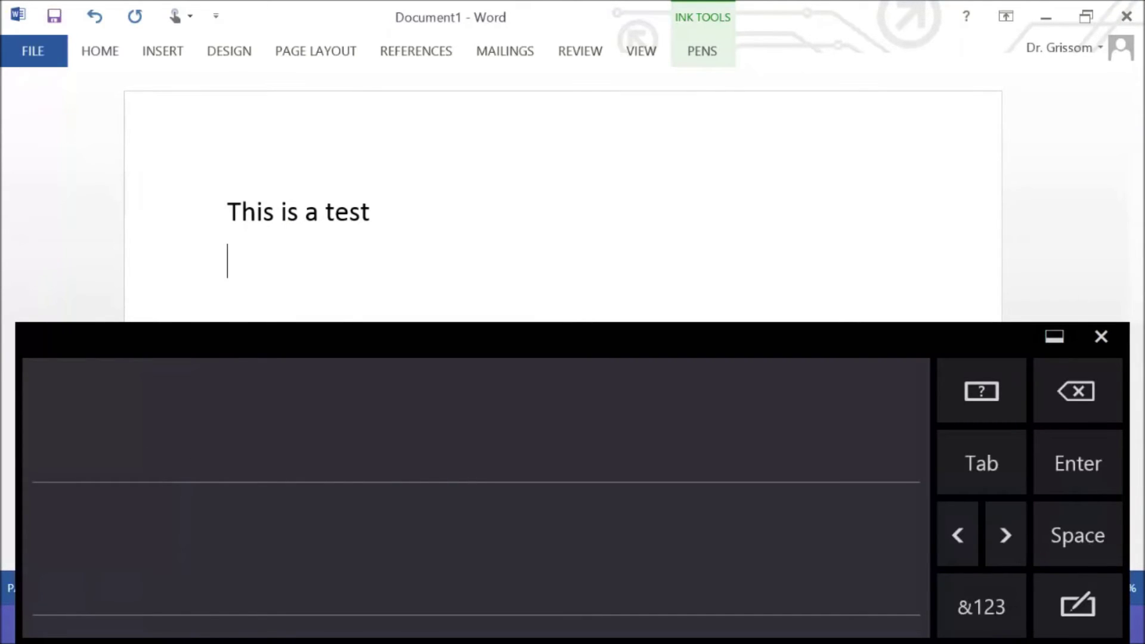
- Handwrite 'This is a test' again and insert it as the second line
{"action": "left_click_drag", "start_coordinate": [271, 445], "coordinate": [309, 433]}
{"action": "mouse_move", "coordinate": [311, 421]}
{"action": "left_mouse_down"}
{"action": "mouse_move", "coordinate": [263, 474]}
{"action": "mouse_move", "coordinate": [325, 476]}
{"action": "left_mouse_up"}
{"action": "mouse_move", "coordinate": [361, 462]}
{"action": "left_mouse_down"}
{"action": "mouse_move", "coordinate": [345, 475]}
{"action": "mouse_move", "coordinate": [404, 477]}
{"action": "left_mouse_up"}
{"action": "left_click", "coordinate": [337, 442]}
{"action": "left_click_drag", "start_coordinate": [425, 460], "coordinate": [410, 477]}
{"action": "left_click", "coordinate": [406, 453]}
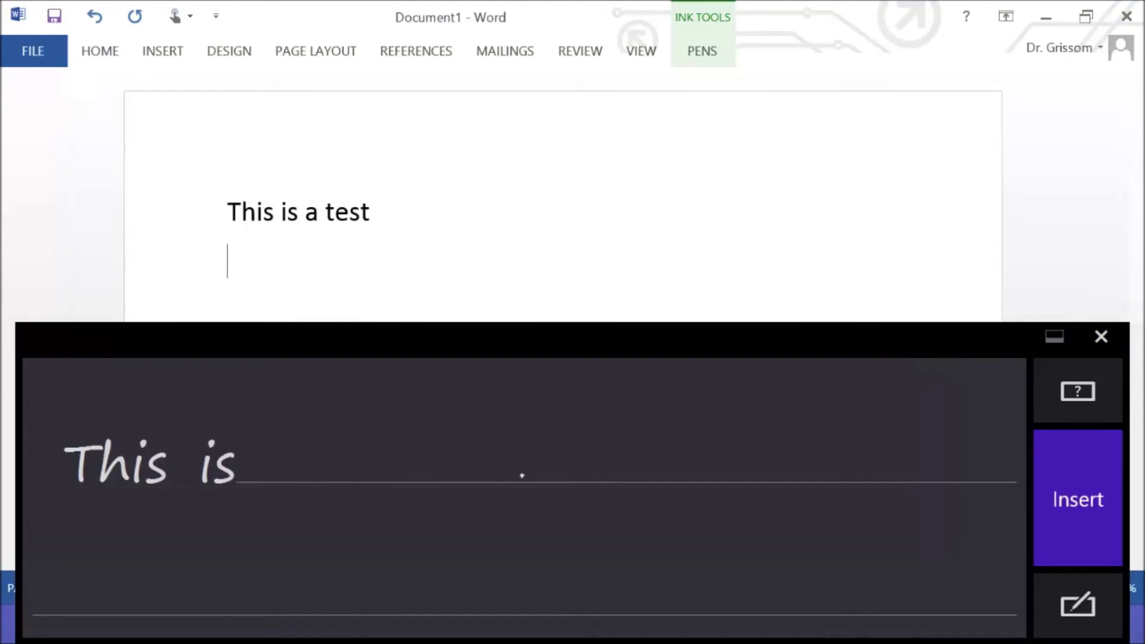
{"action": "left_click_drag", "start_coordinate": [517, 467], "coordinate": [532, 481]}
{"action": "mouse_move", "coordinate": [605, 438]}
{"action": "left_mouse_down"}
{"action": "mouse_move", "coordinate": [614, 480]}
{"action": "mouse_move", "coordinate": [655, 472]}
{"action": "mouse_move", "coordinate": [638, 481]}
{"action": "left_mouse_up"}
{"action": "left_click_drag", "start_coordinate": [586, 462], "coordinate": [658, 458]}
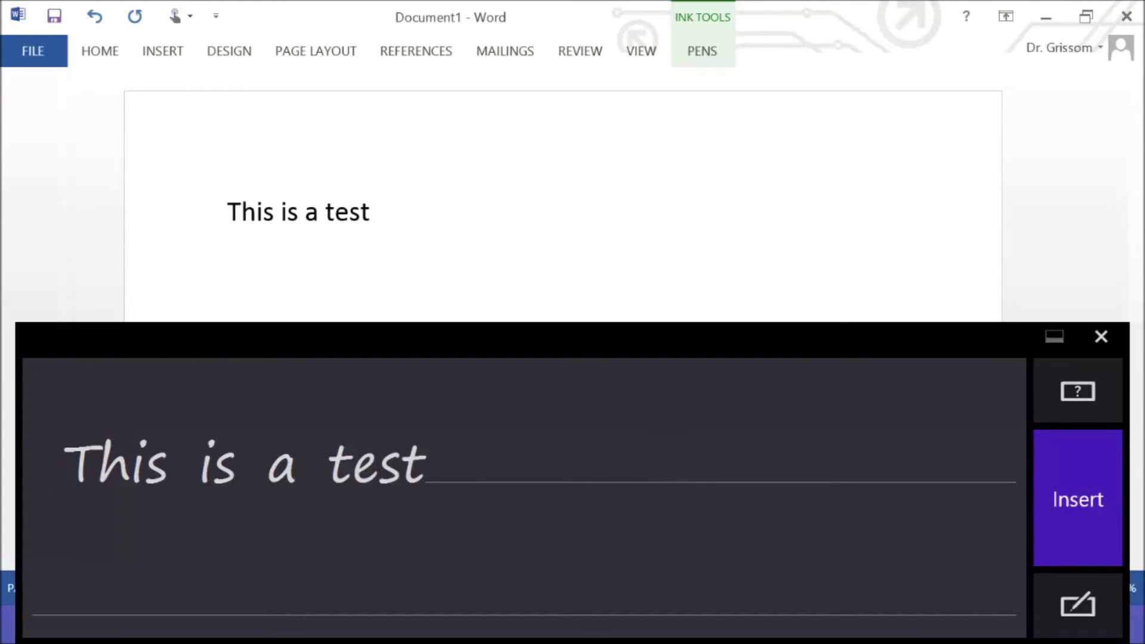
{"action": "left_click", "coordinate": [1077, 498]}
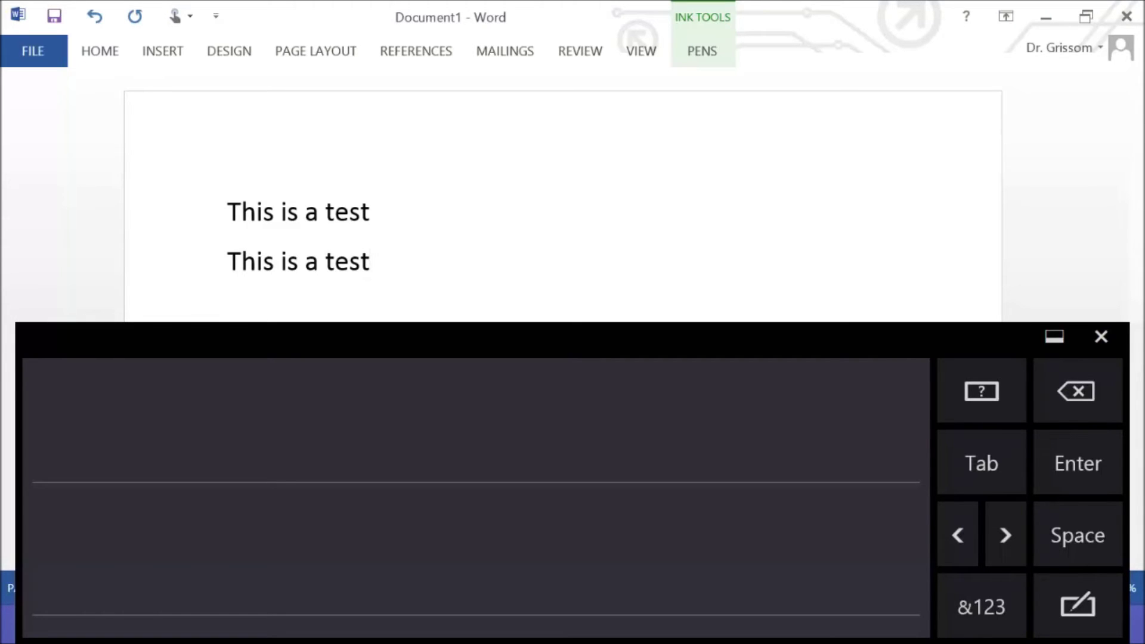
- Switch the touch keyboard back to the standard layout and hide it
{"action": "left_click", "coordinate": [1077, 605]}
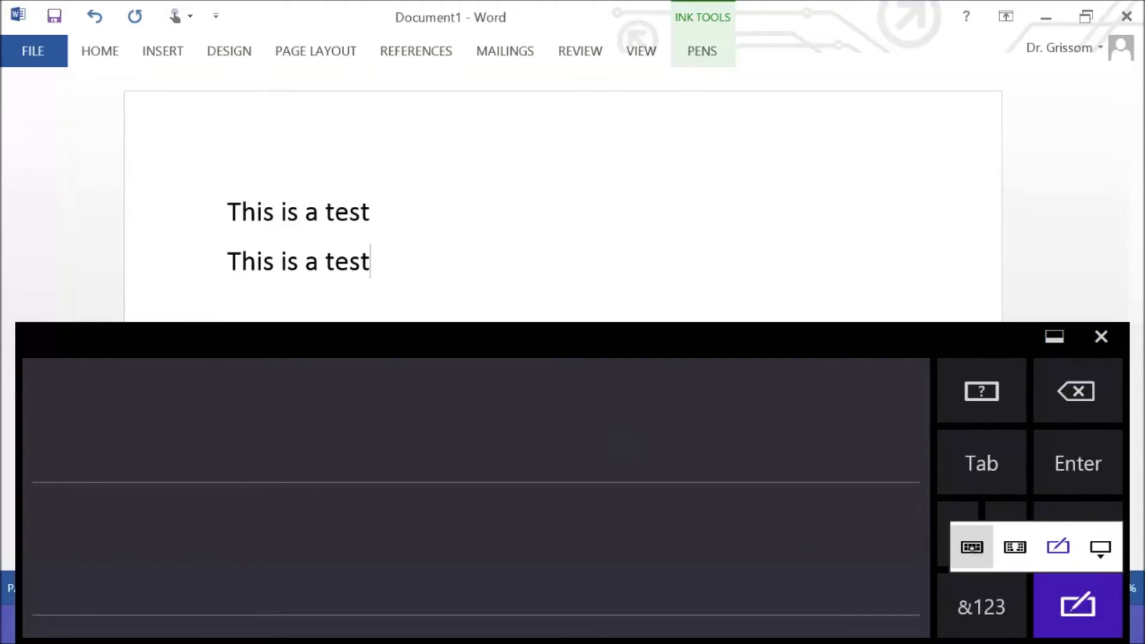
{"action": "left_click", "coordinate": [972, 545]}
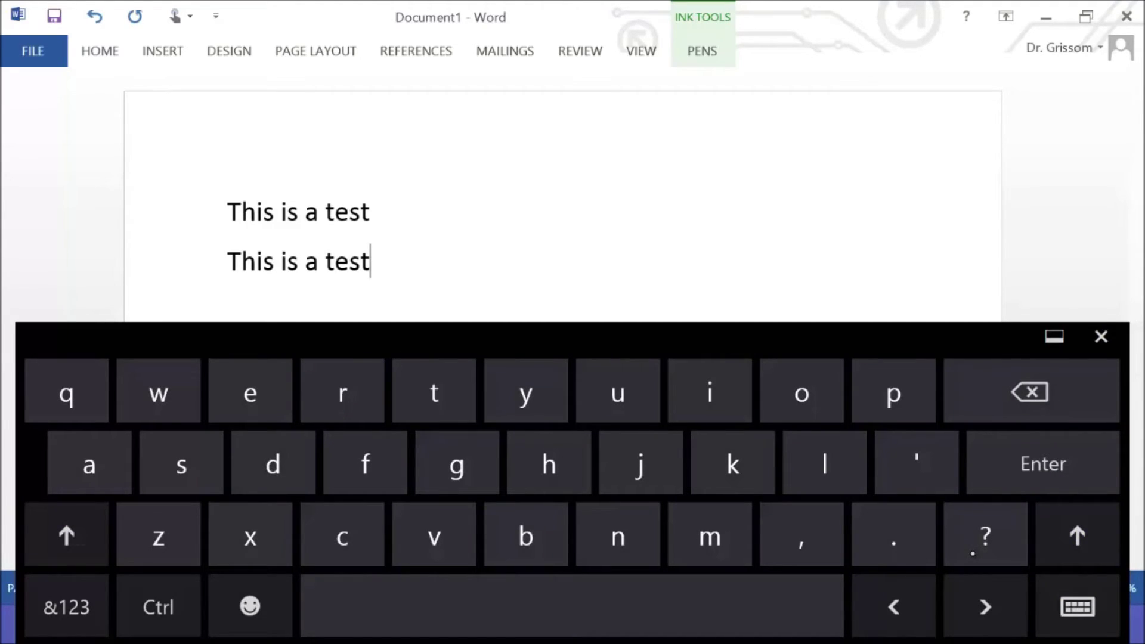
{"action": "left_click", "coordinate": [1068, 602]}
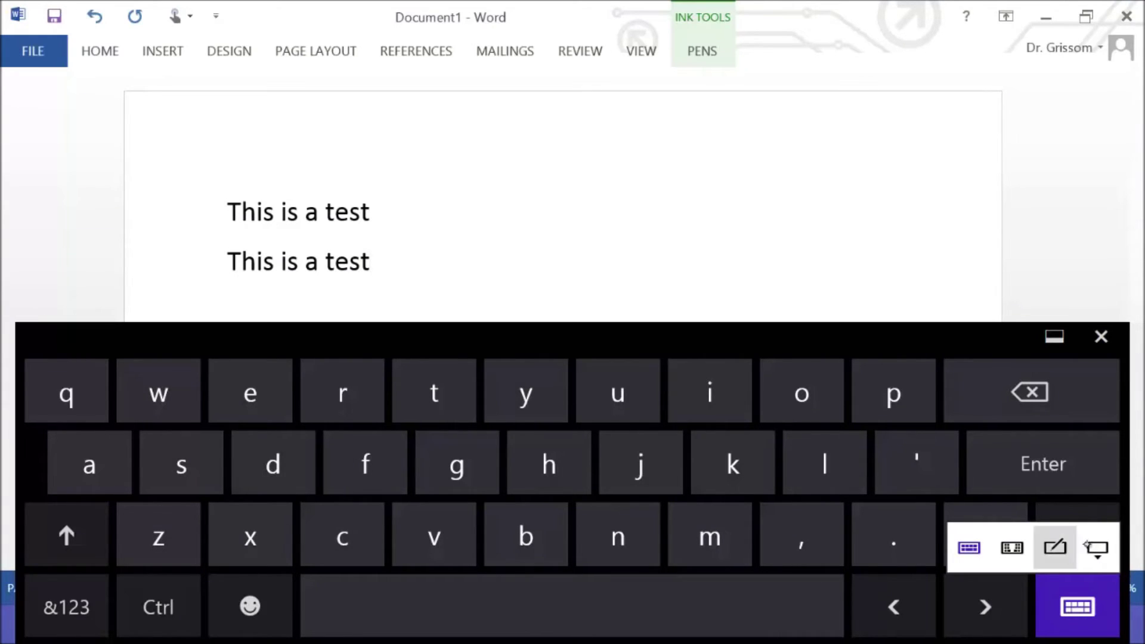
{"action": "left_click", "coordinate": [1099, 548]}
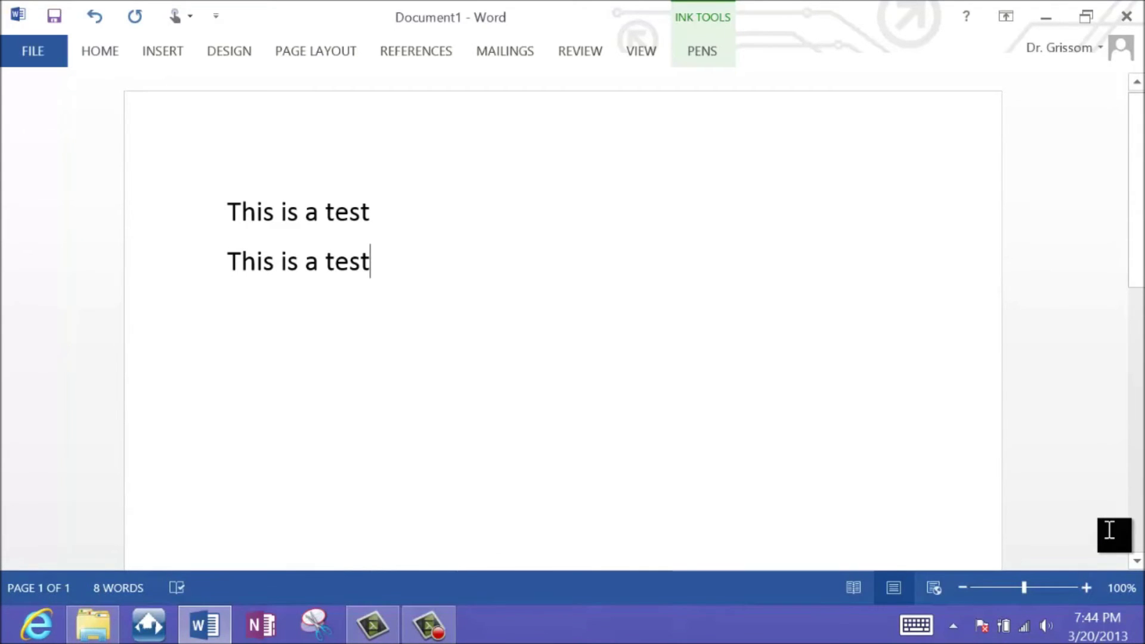
- Close the Word document without saving and head back toward Start
{"action": "left_click", "coordinate": [1130, 16]}
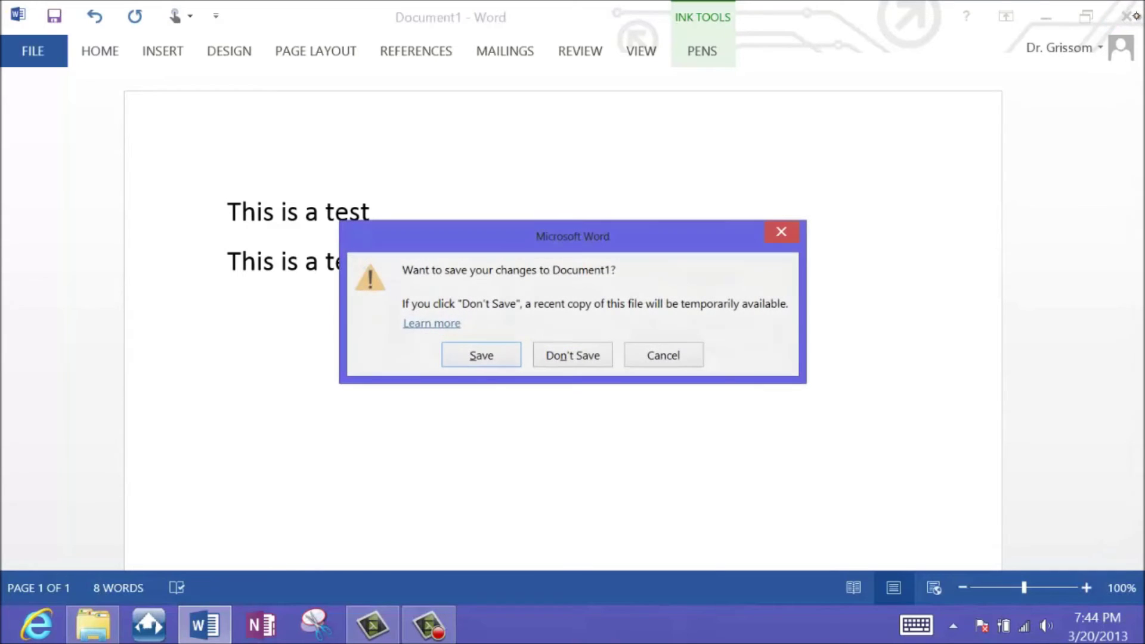
{"action": "left_click", "coordinate": [576, 361]}
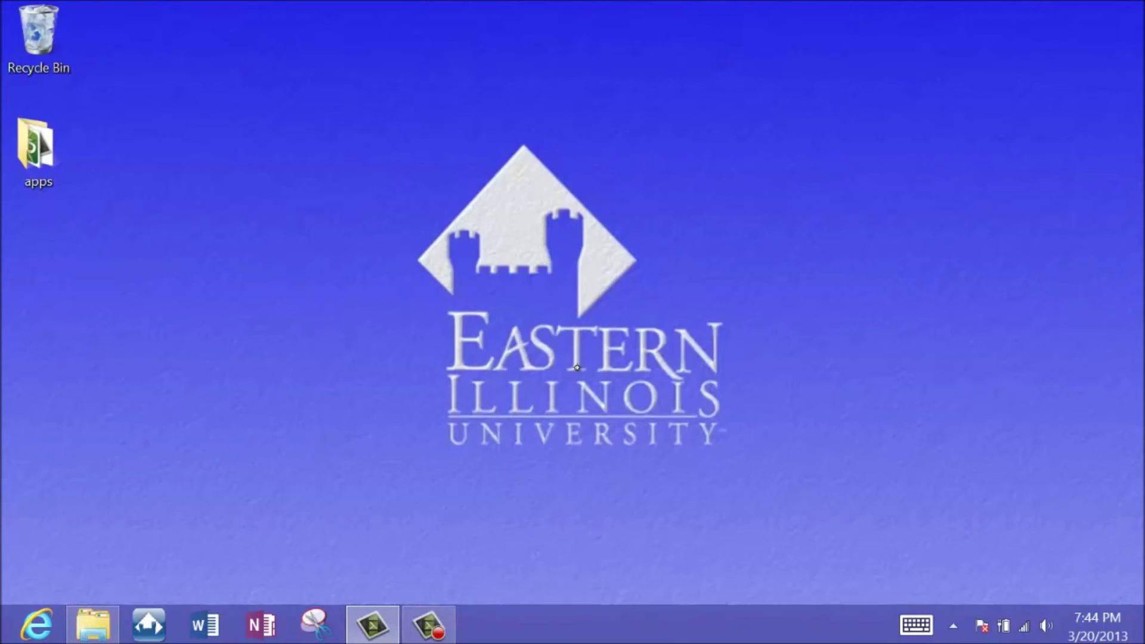
{"action": "key", "text": "super+c"}
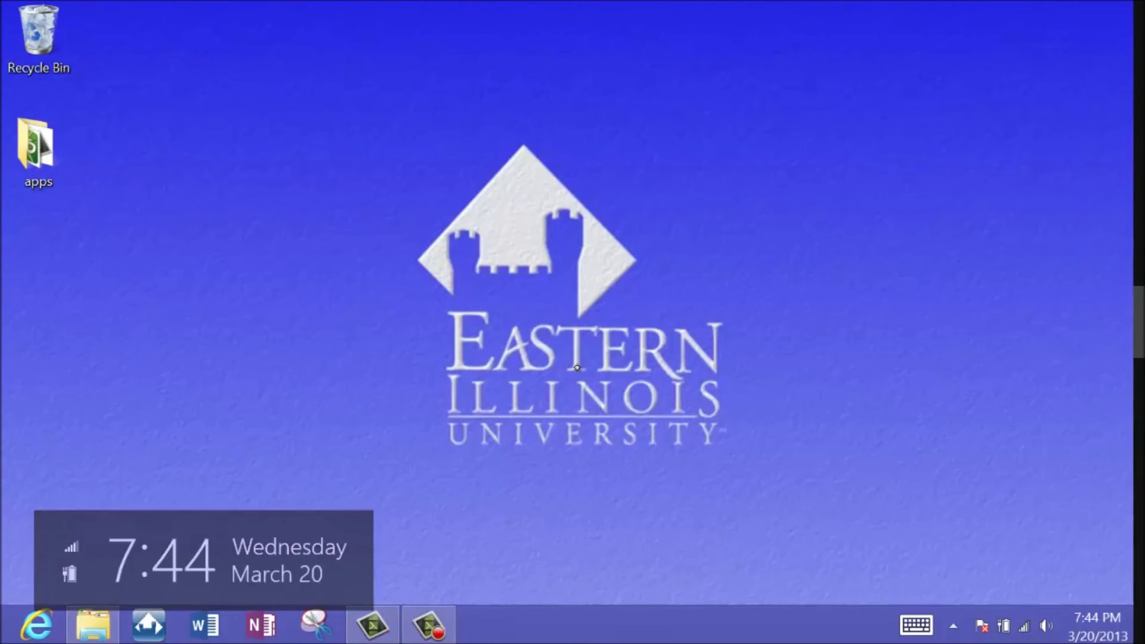
- Open Weather from Start, type 'Orlando' as a new place, hide the keyboard, and search
{"action": "key", "text": "super"}
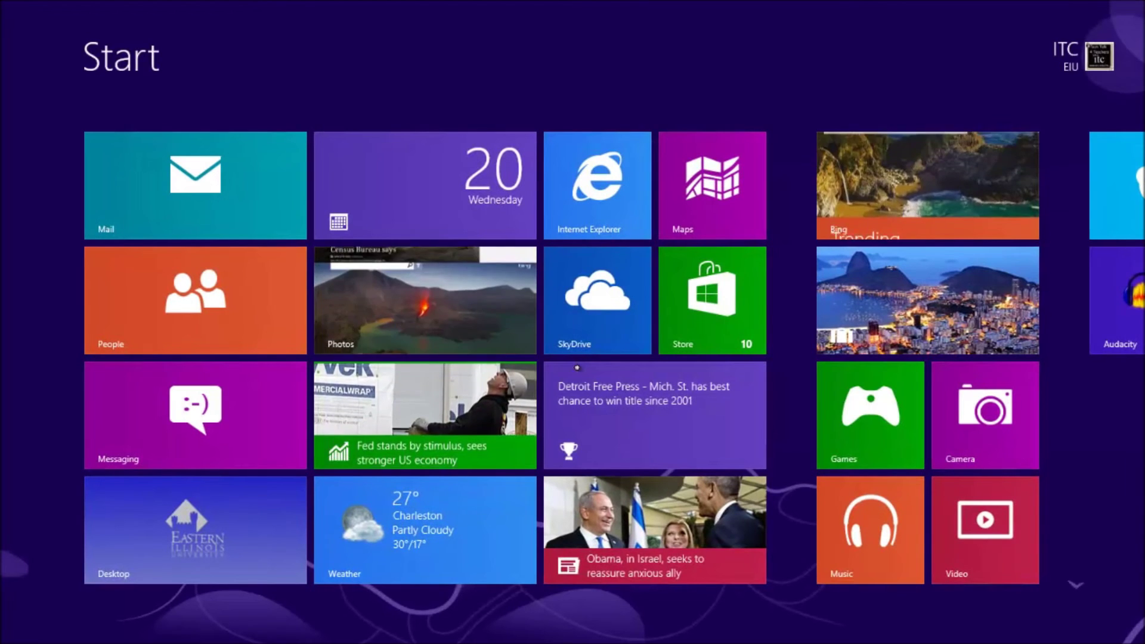
{"action": "key", "text": "Return"}
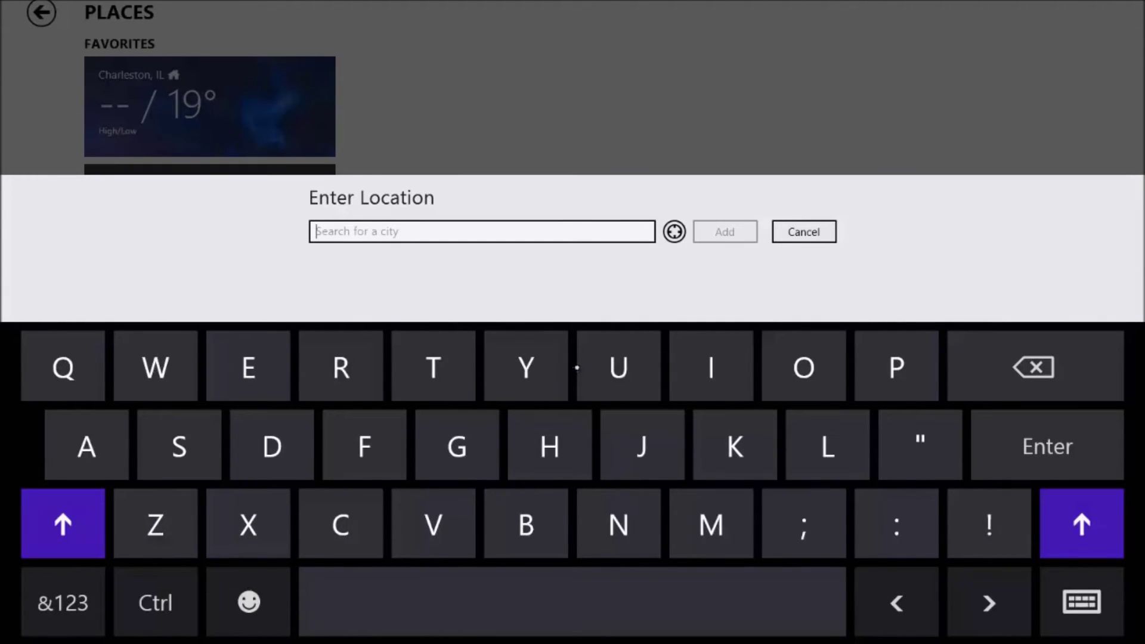
{"action": "type", "text": "Or"}
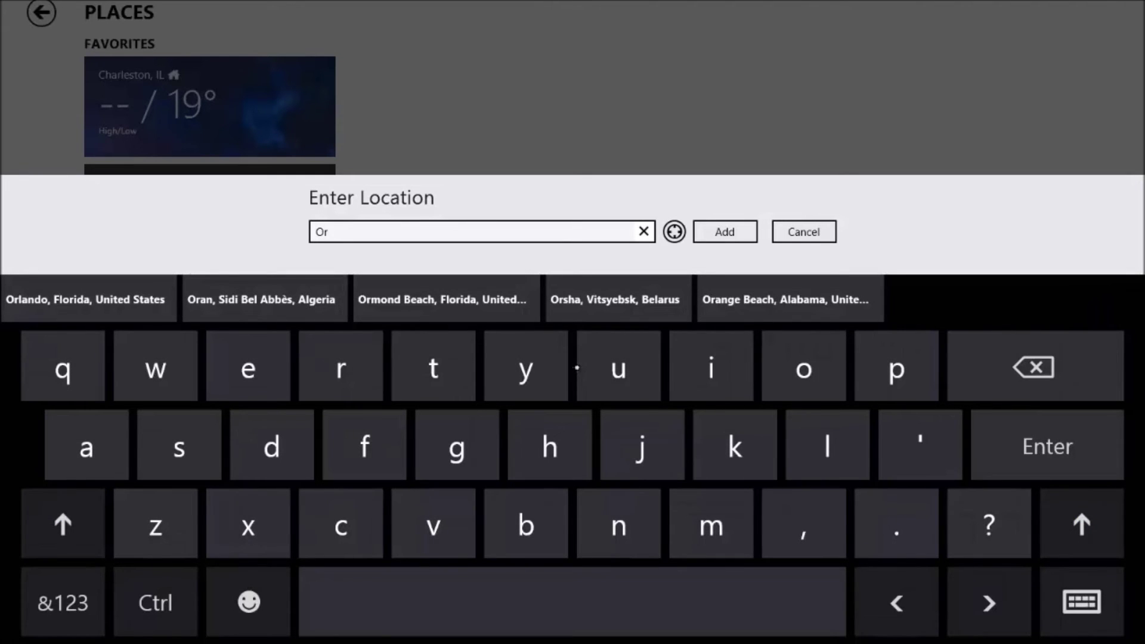
{"action": "type", "text": "lando"}
{"action": "left_click", "coordinate": [1081, 601]}
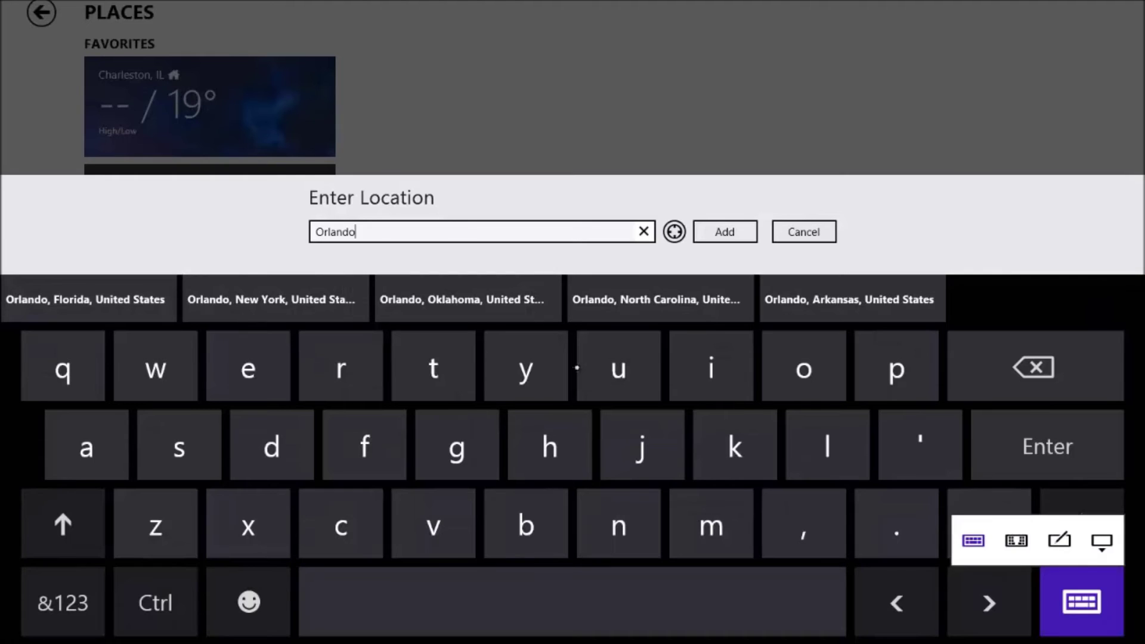
{"action": "left_click", "coordinate": [1102, 541]}
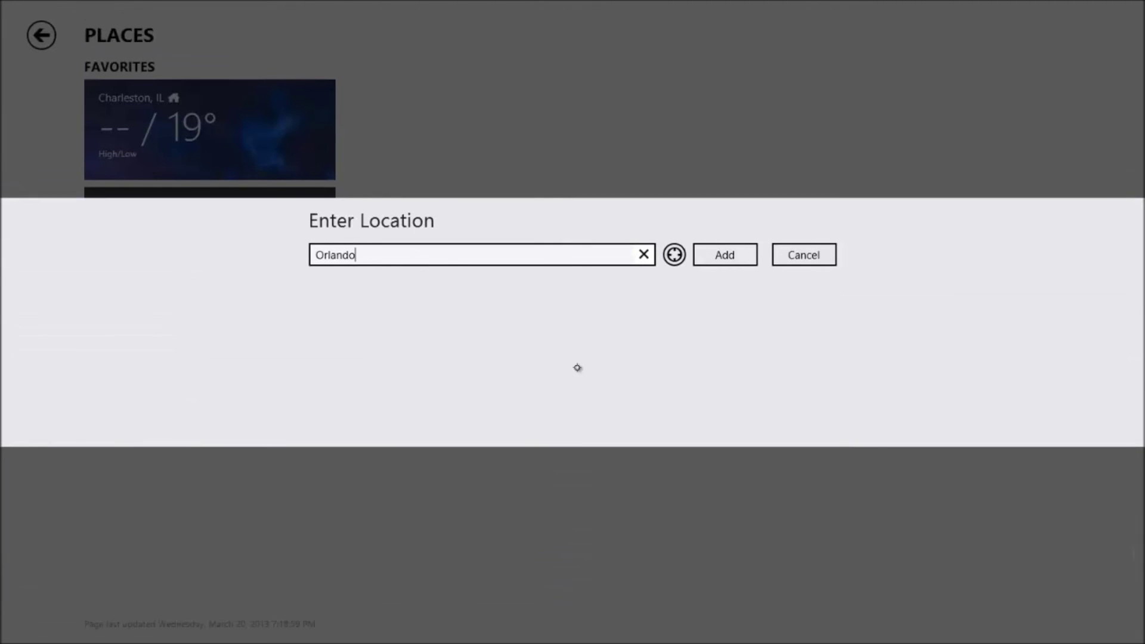
{"action": "key", "text": "Return"}
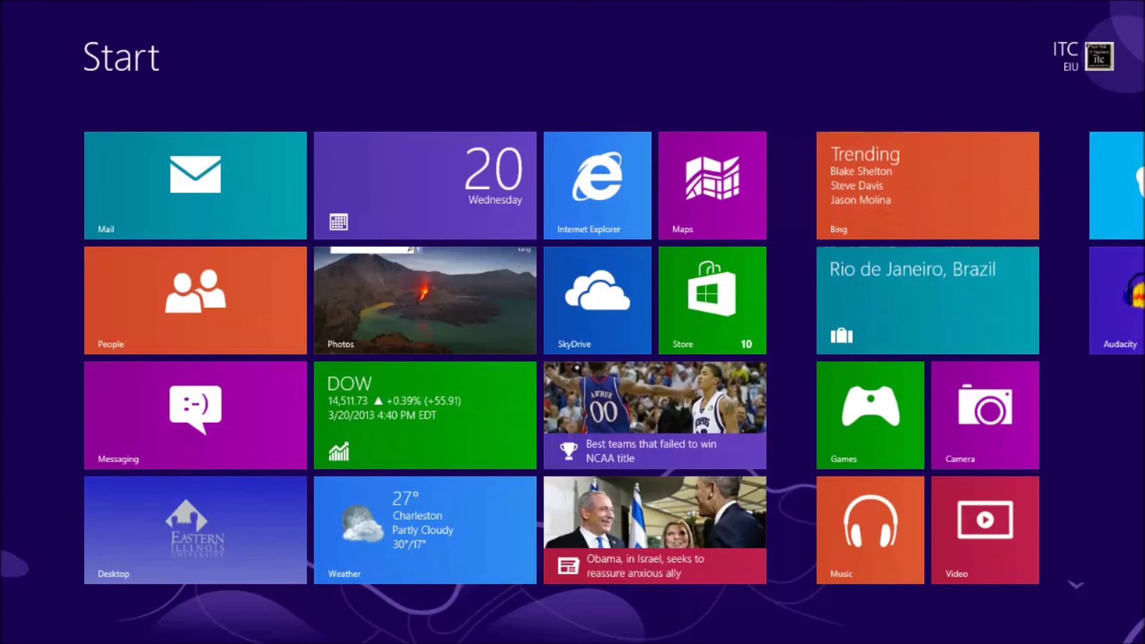
- Search the apps for 'keyboard' and launch On-Screen Keyboard
{"action": "key", "text": "super+c"}
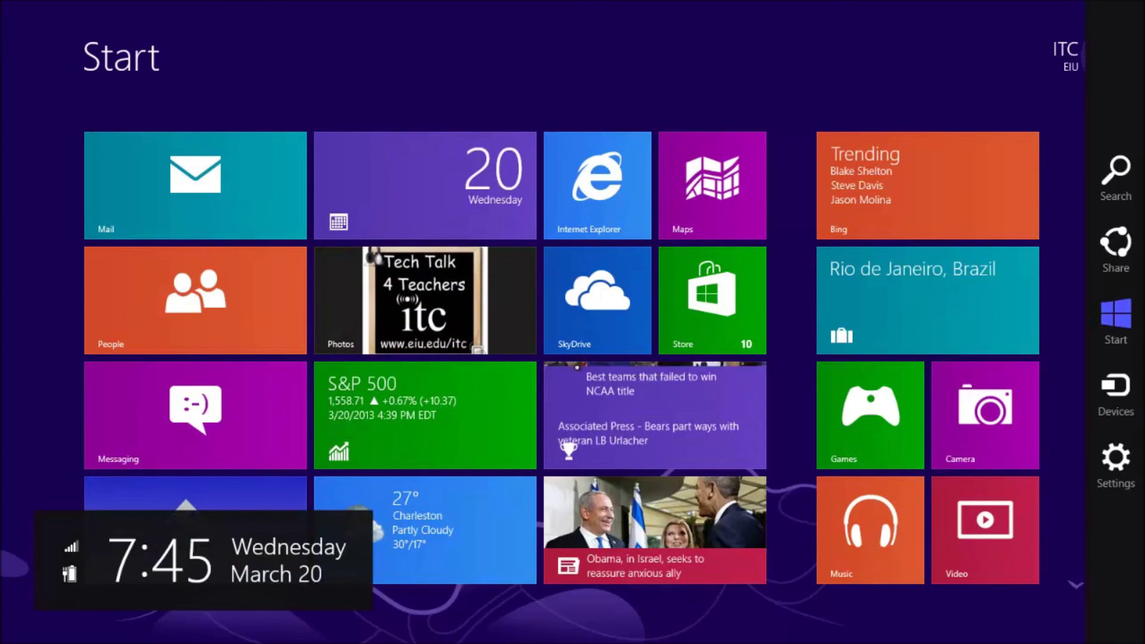
{"action": "key", "text": "super+q"}
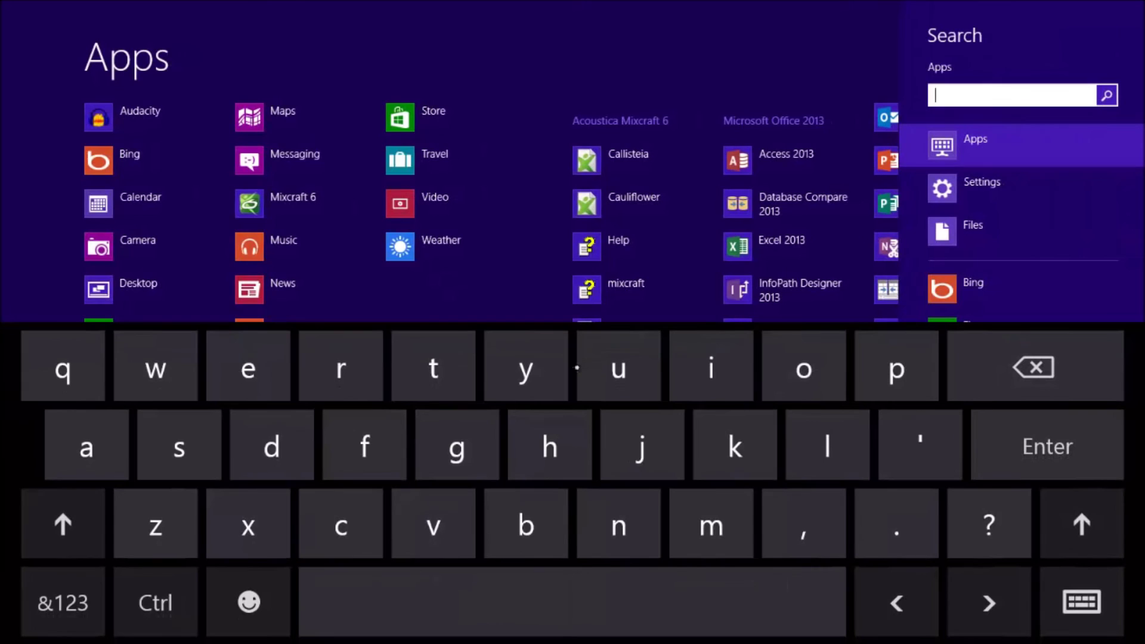
{"action": "type", "text": "keyb"}
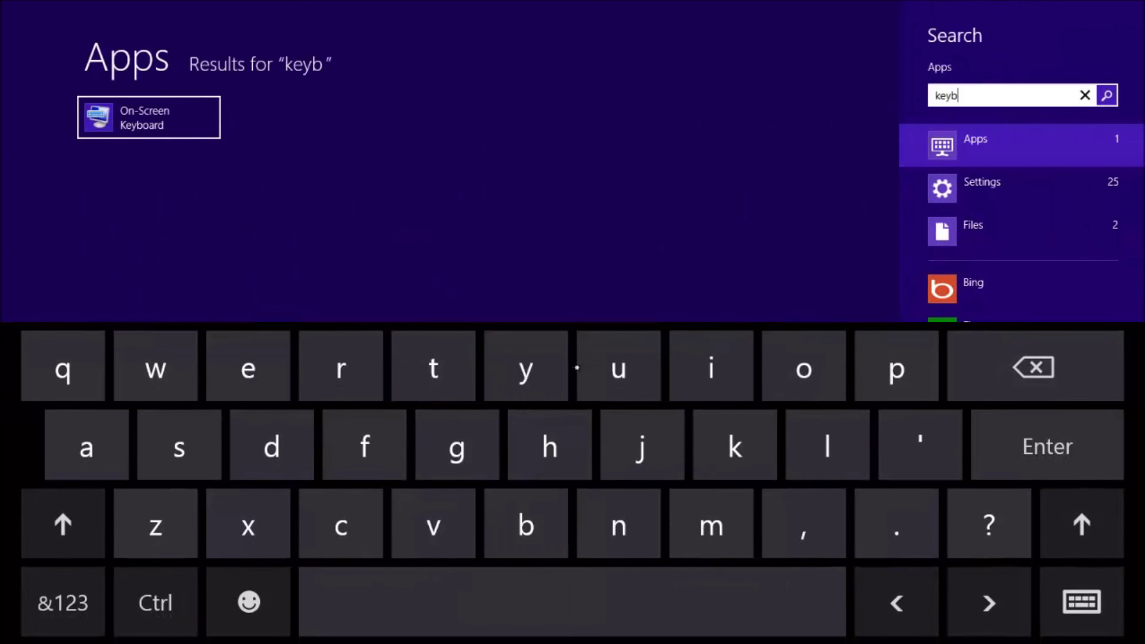
{"action": "type", "text": "oard"}
{"action": "key", "text": "Return"}
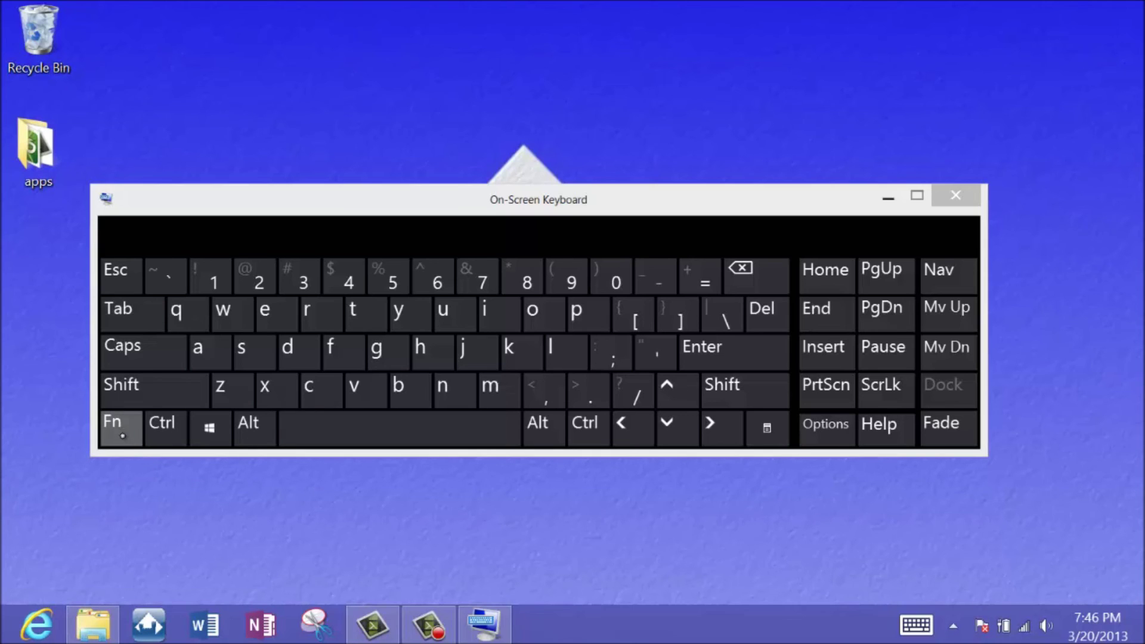
- Toggle Fn to show F1–F12 and back to numbers, then close On-Screen Keyboard and return to Start
{"action": "left_click", "coordinate": [119, 435]}
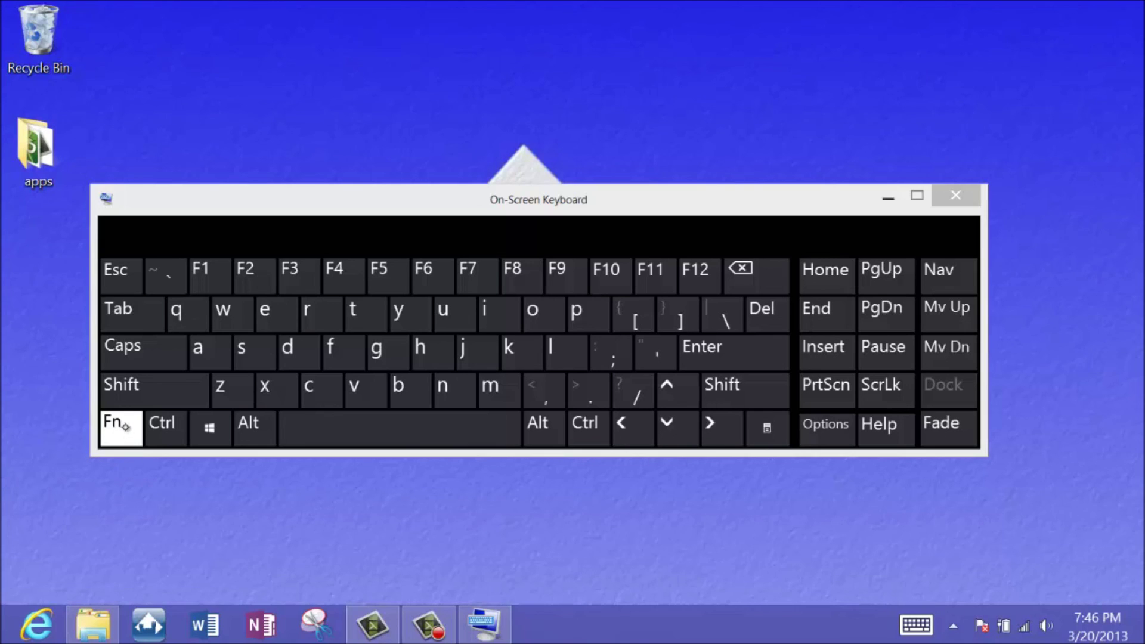
{"action": "left_click", "coordinate": [129, 429]}
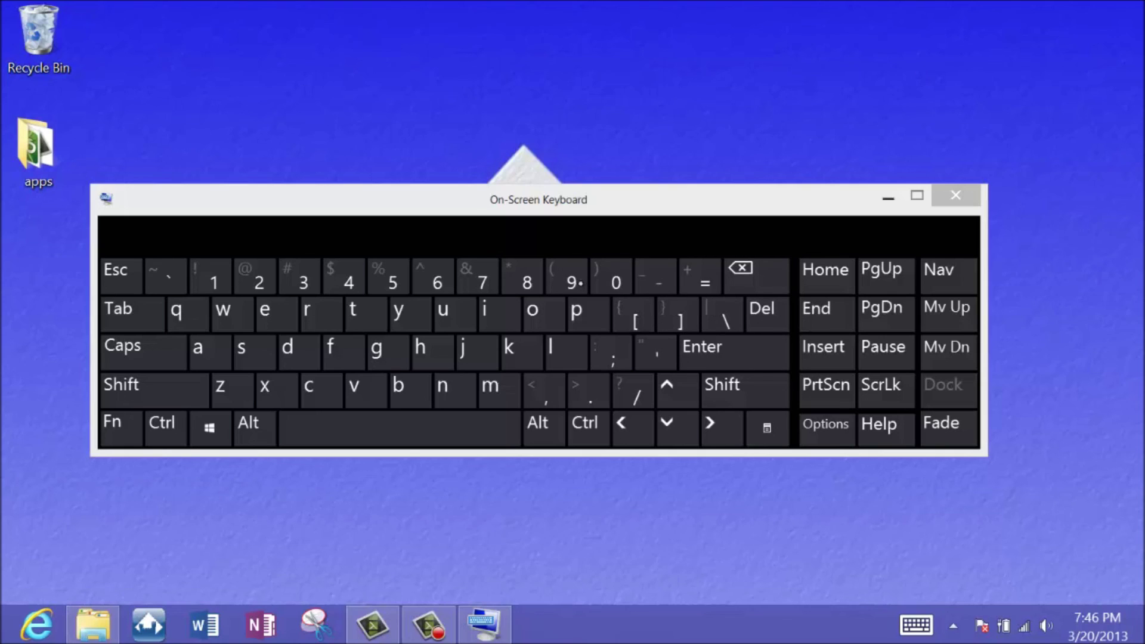
{"action": "left_click", "coordinate": [955, 196]}
{"action": "key", "text": "super+c"}
{"action": "key", "text": "super"}
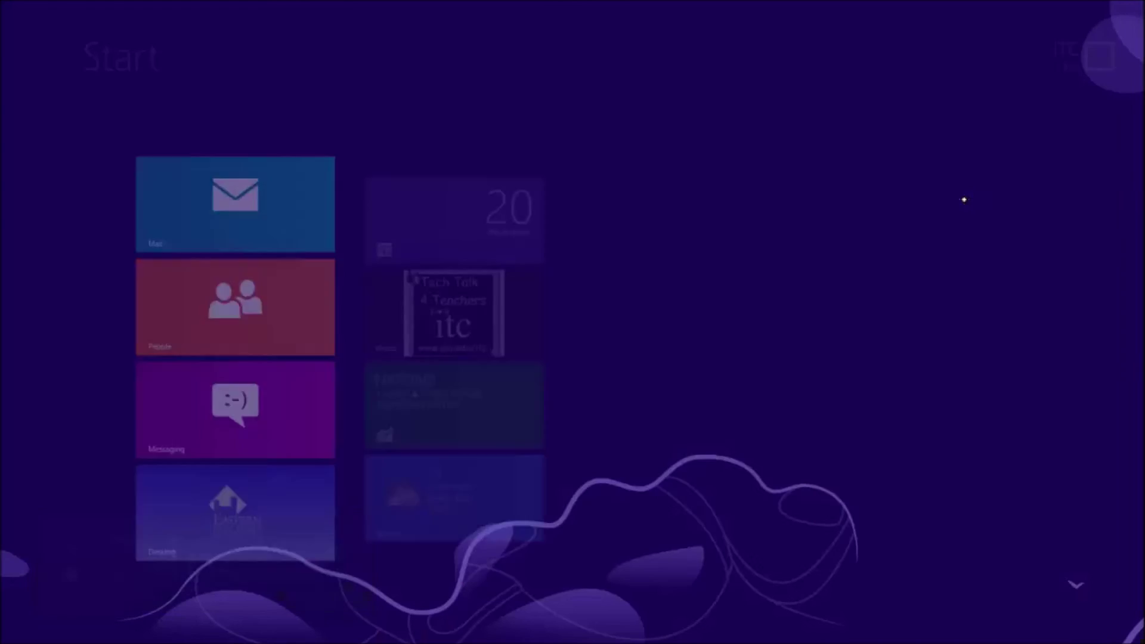